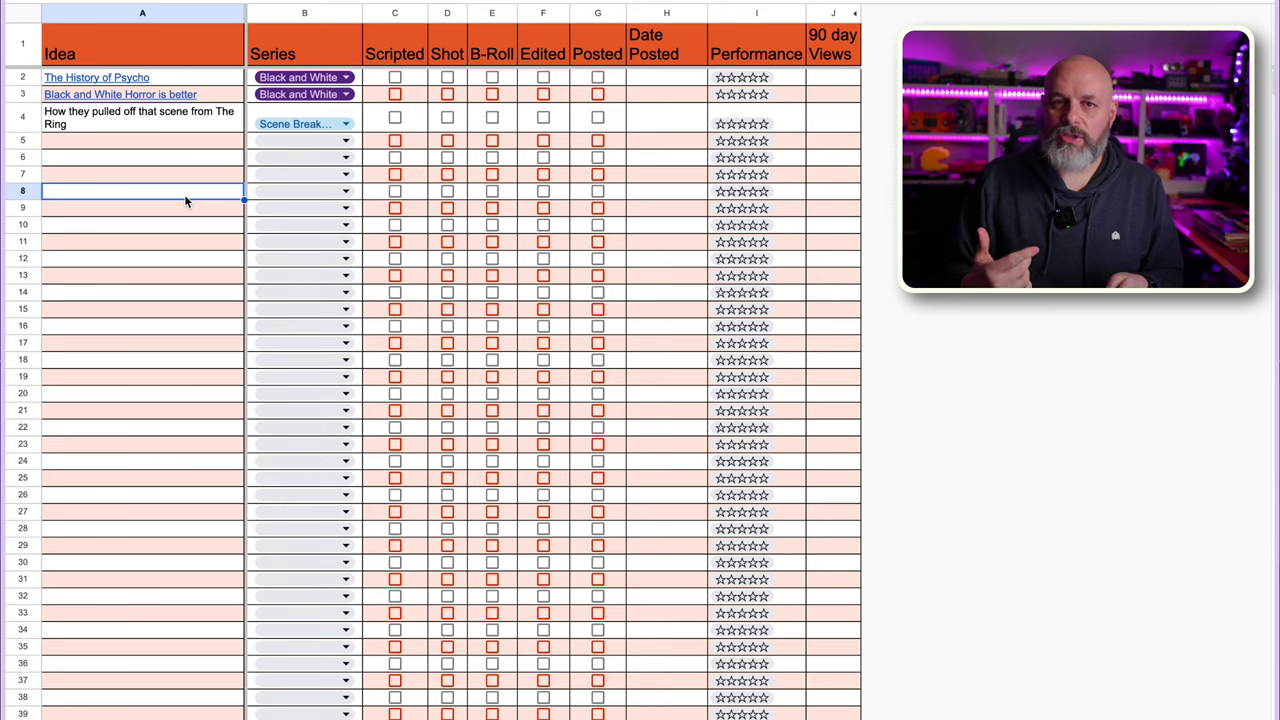
click(404, 40)
click(447, 42)
click(491, 44)
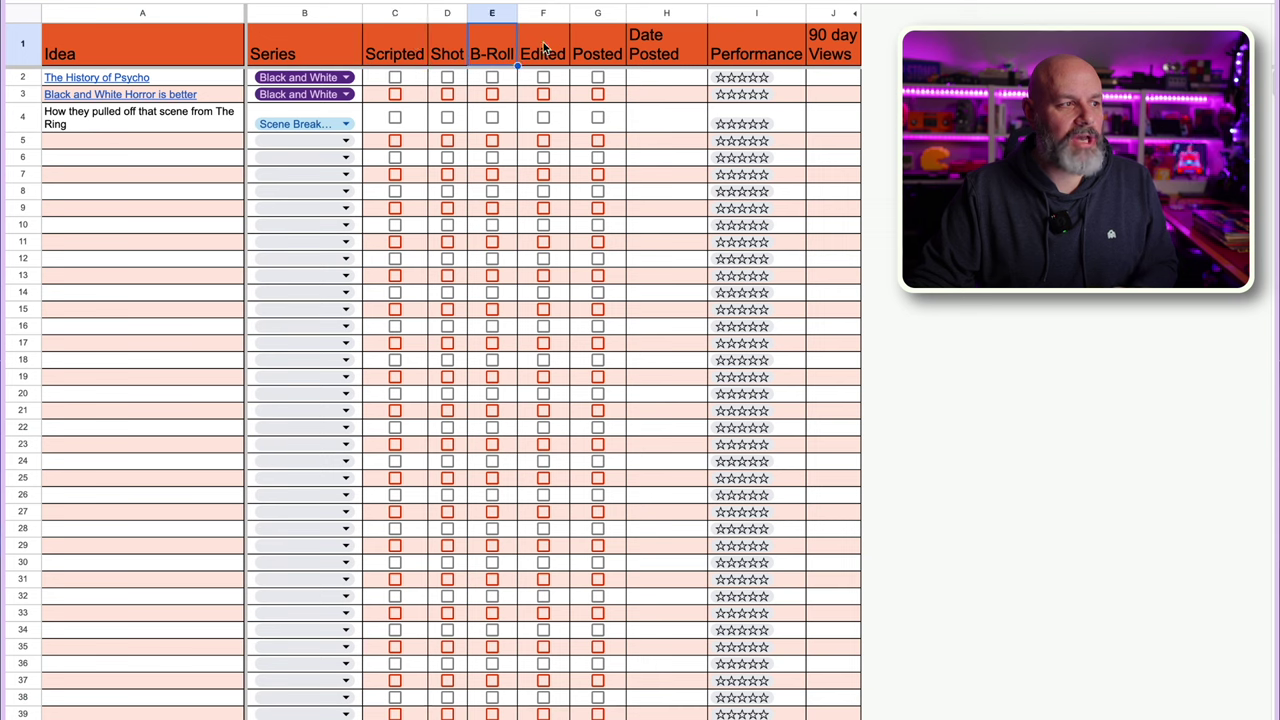
click(543, 46)
click(594, 55)
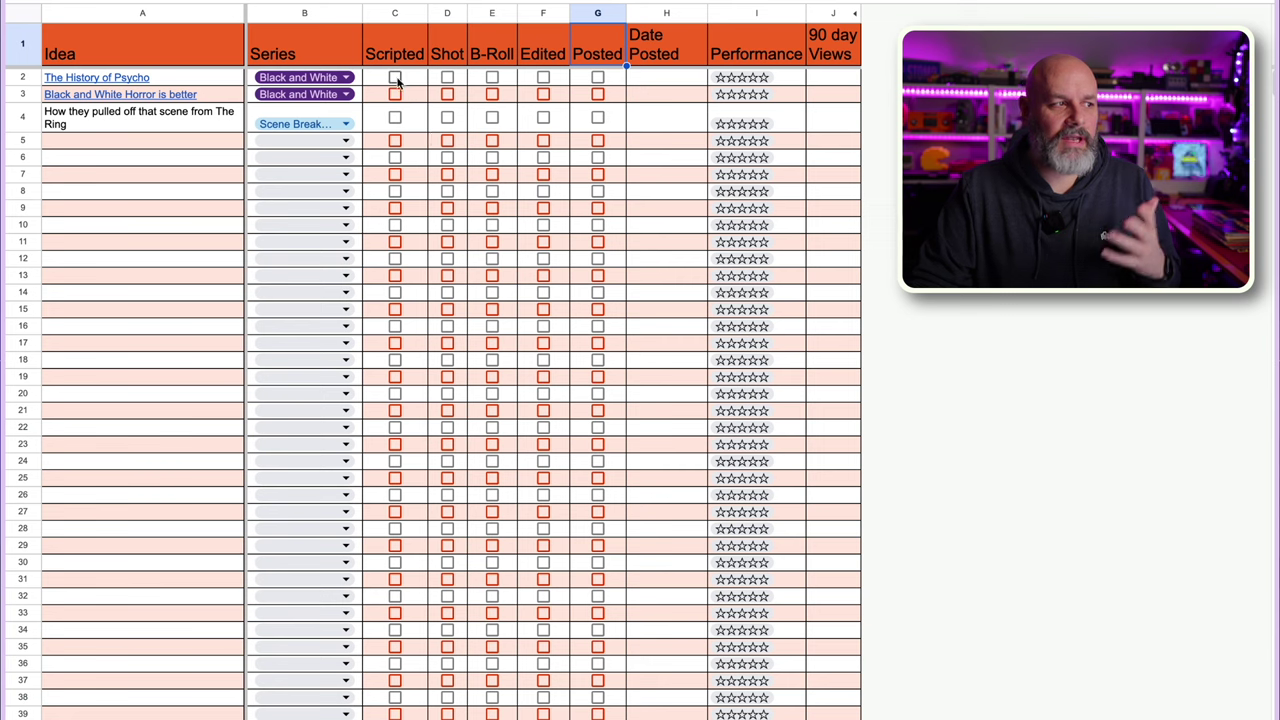
- Tick the Scripted, Shot, B-Roll, Edited and Posted checkboxes for the idea "The History of Psycho"
click(395, 78)
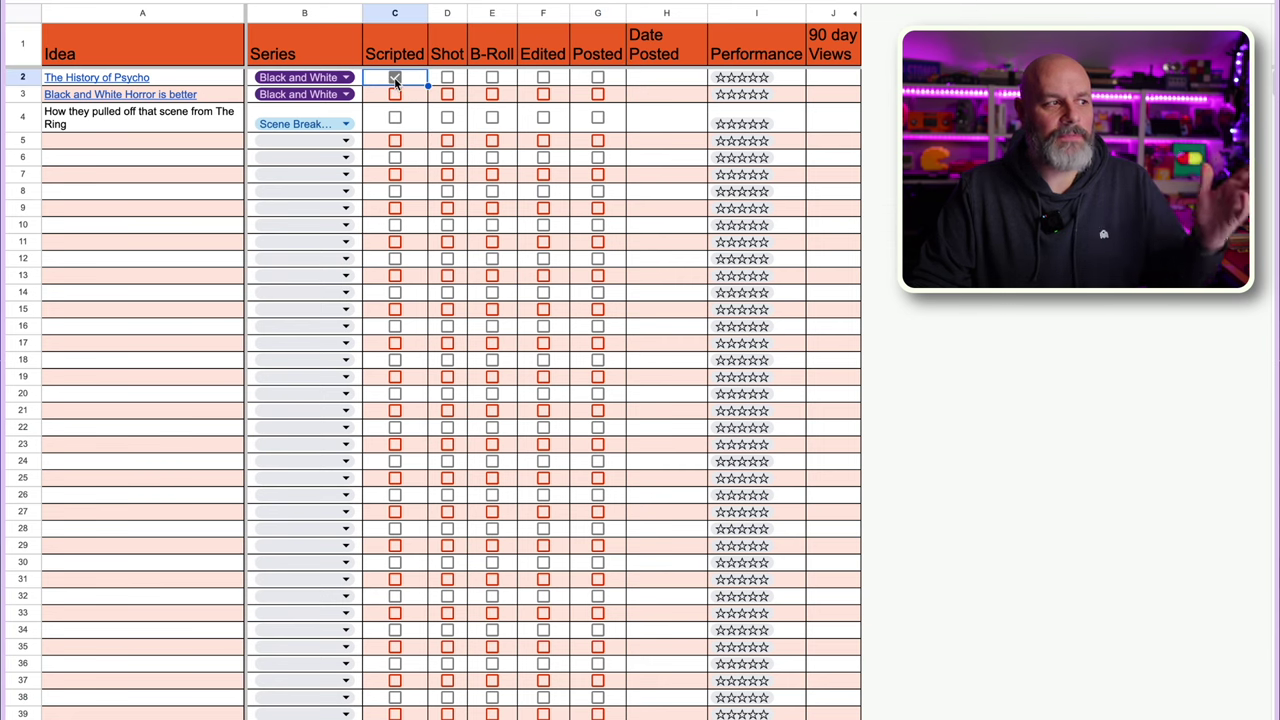
click(447, 78)
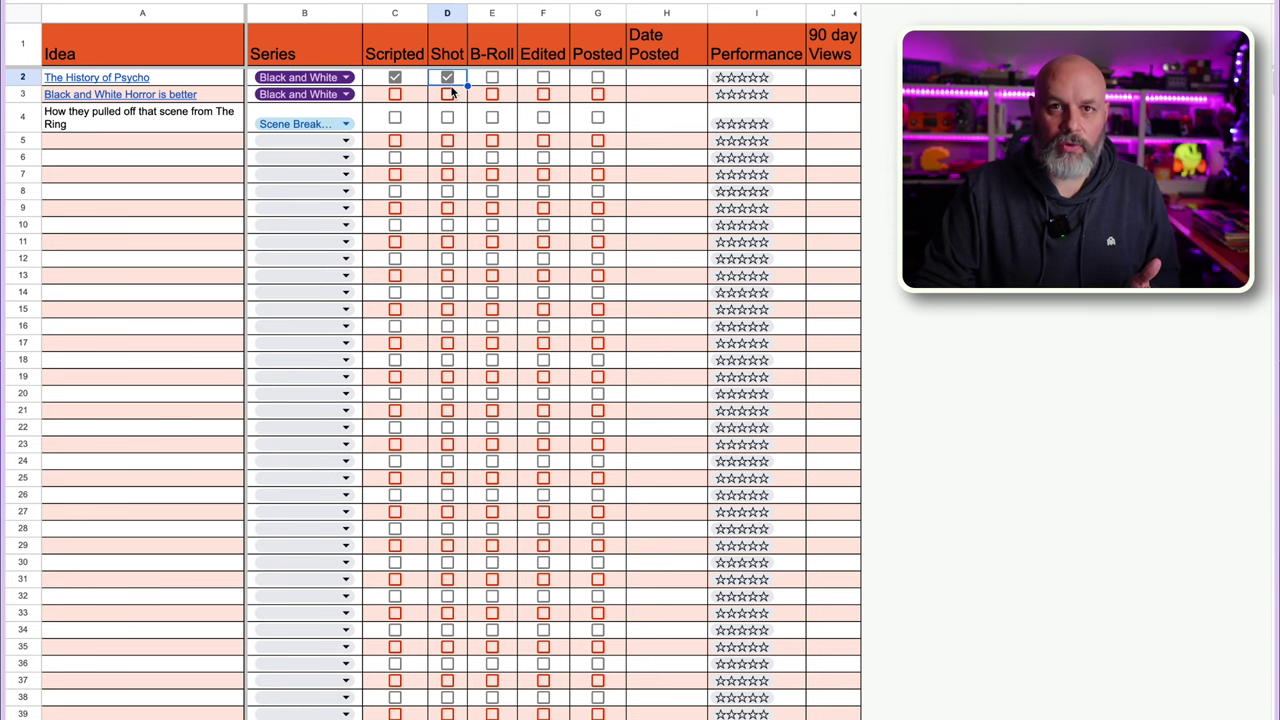
click(490, 78)
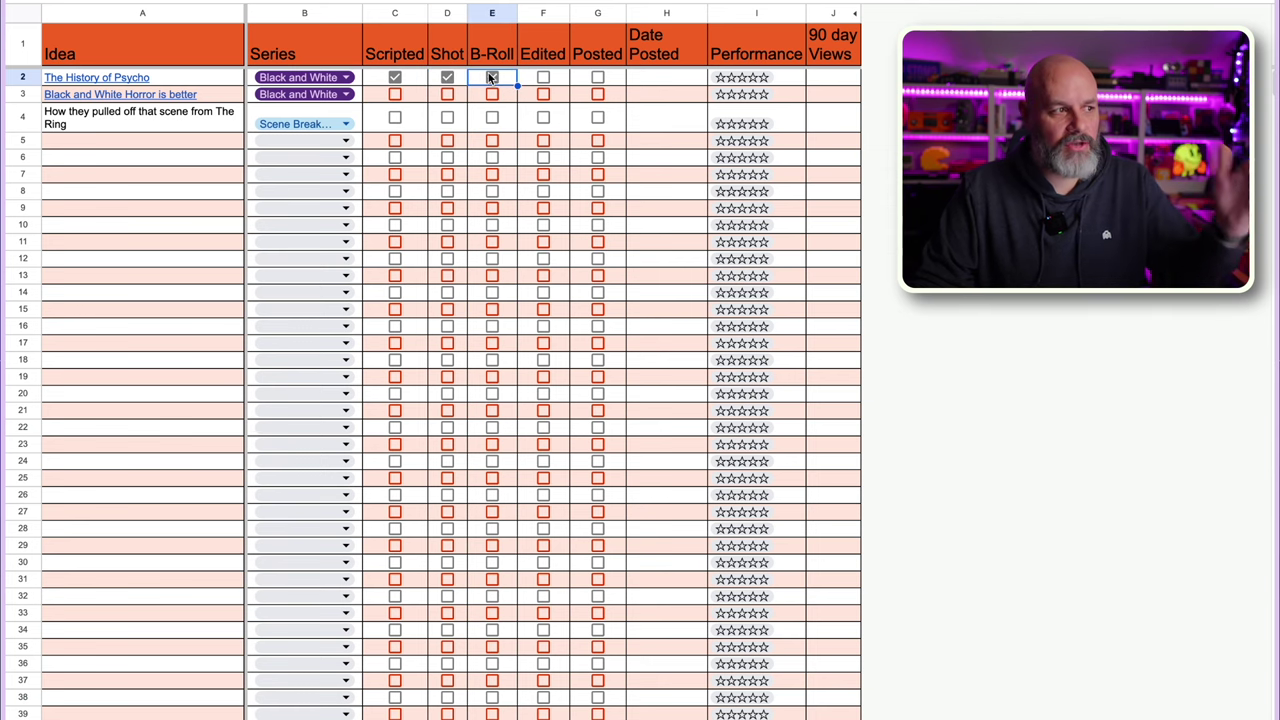
click(543, 78)
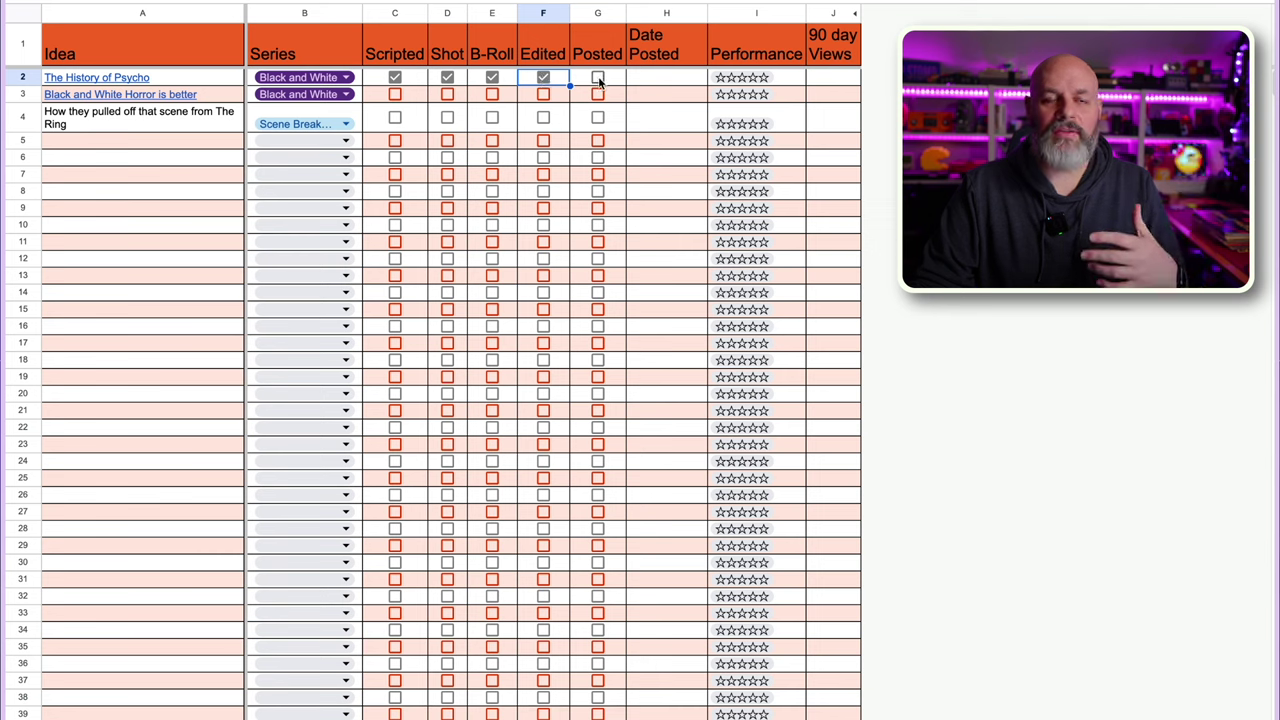
click(598, 80)
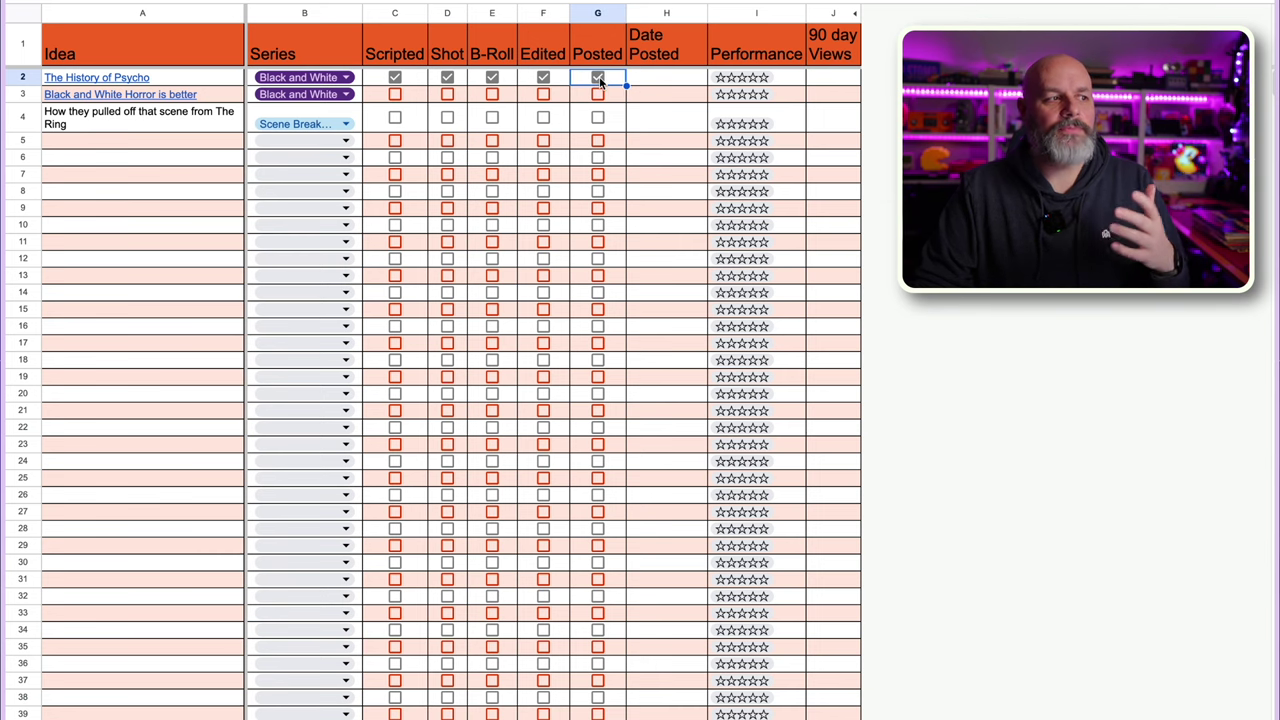
- Clear the Posted, Edited, B-Roll and Shot checkboxes for "The History of Psycho"
click(599, 79)
click(543, 79)
click(494, 80)
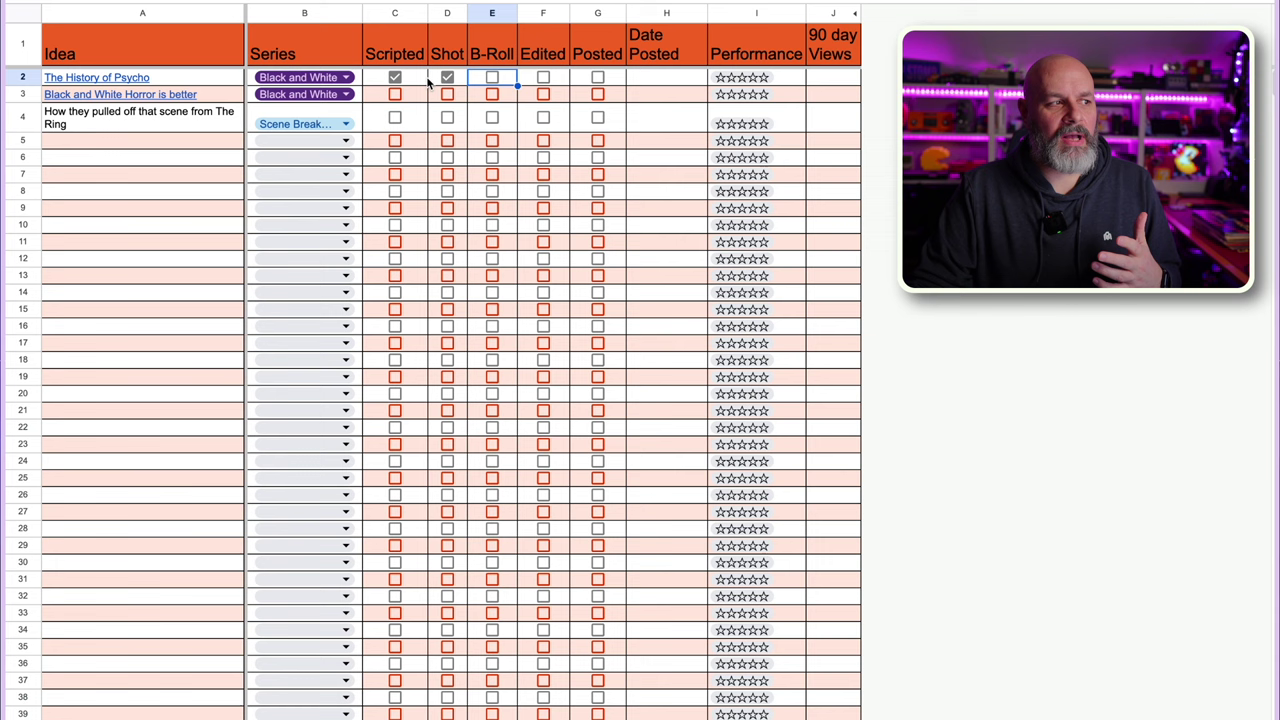
click(447, 78)
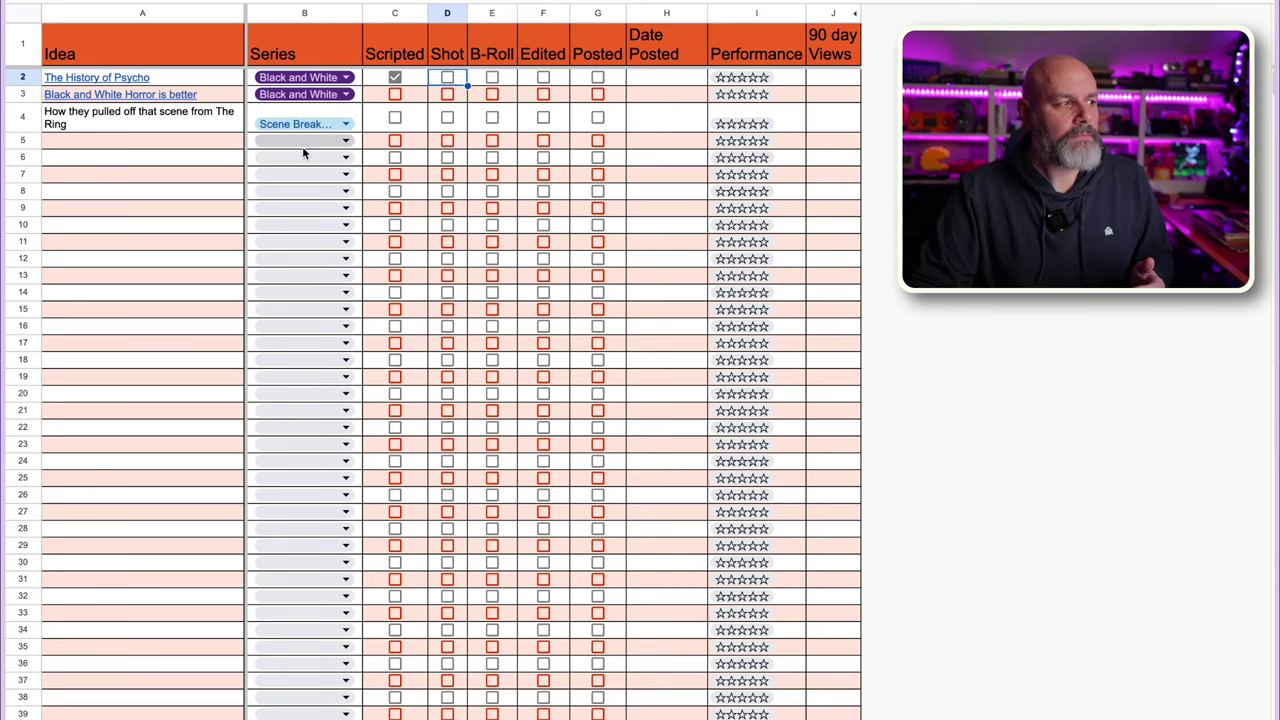
- Preview the documents linked to the first two ideas and view the Series options for "The History of Psycho"
click(208, 194)
click(210, 80)
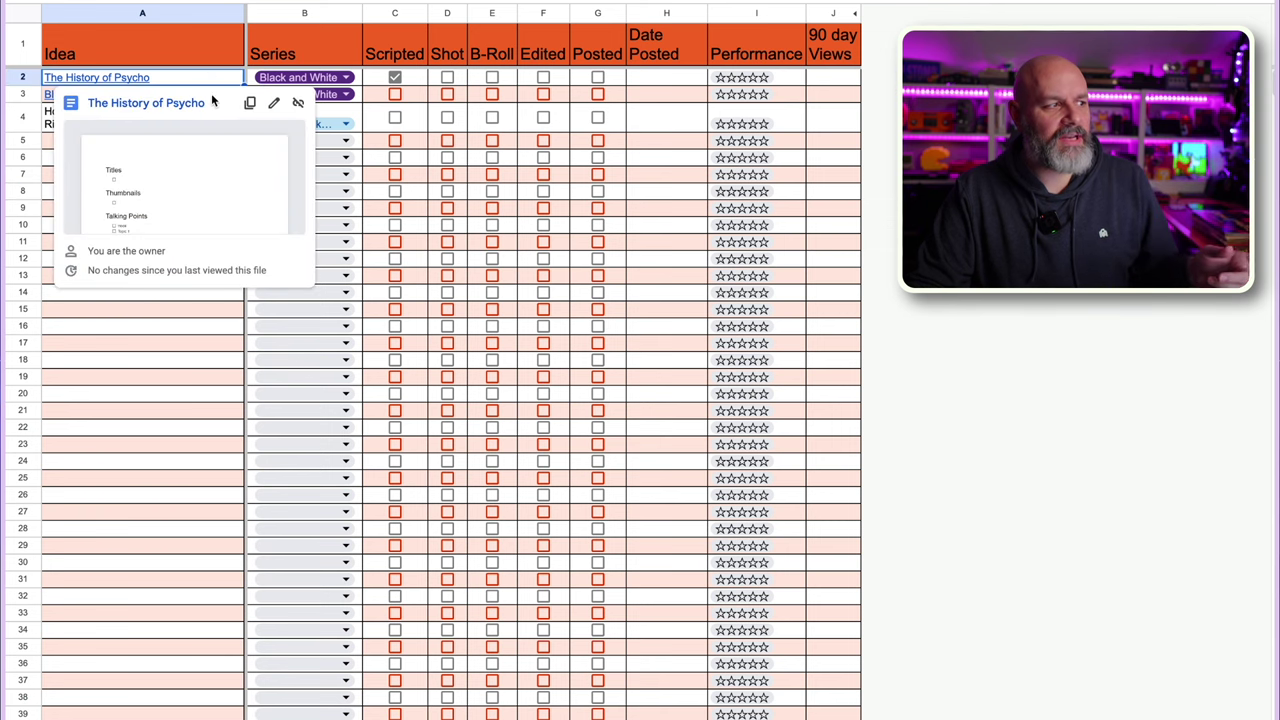
click(168, 395)
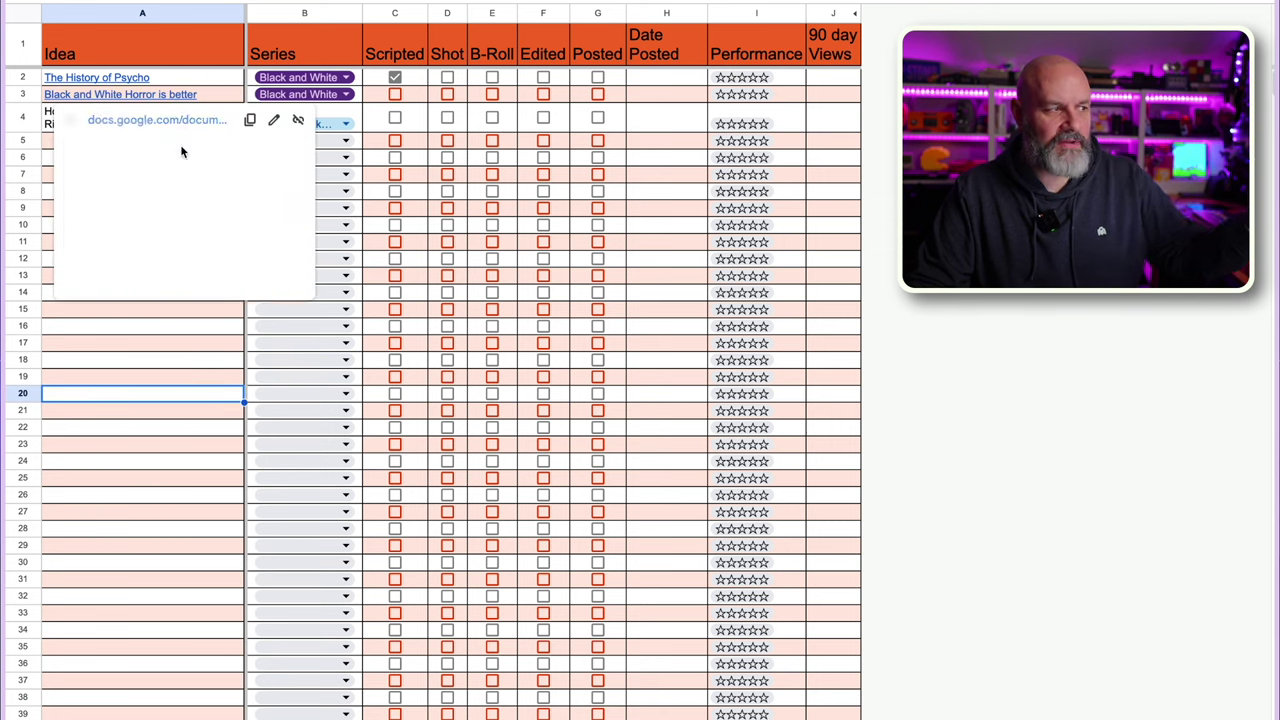
click(181, 377)
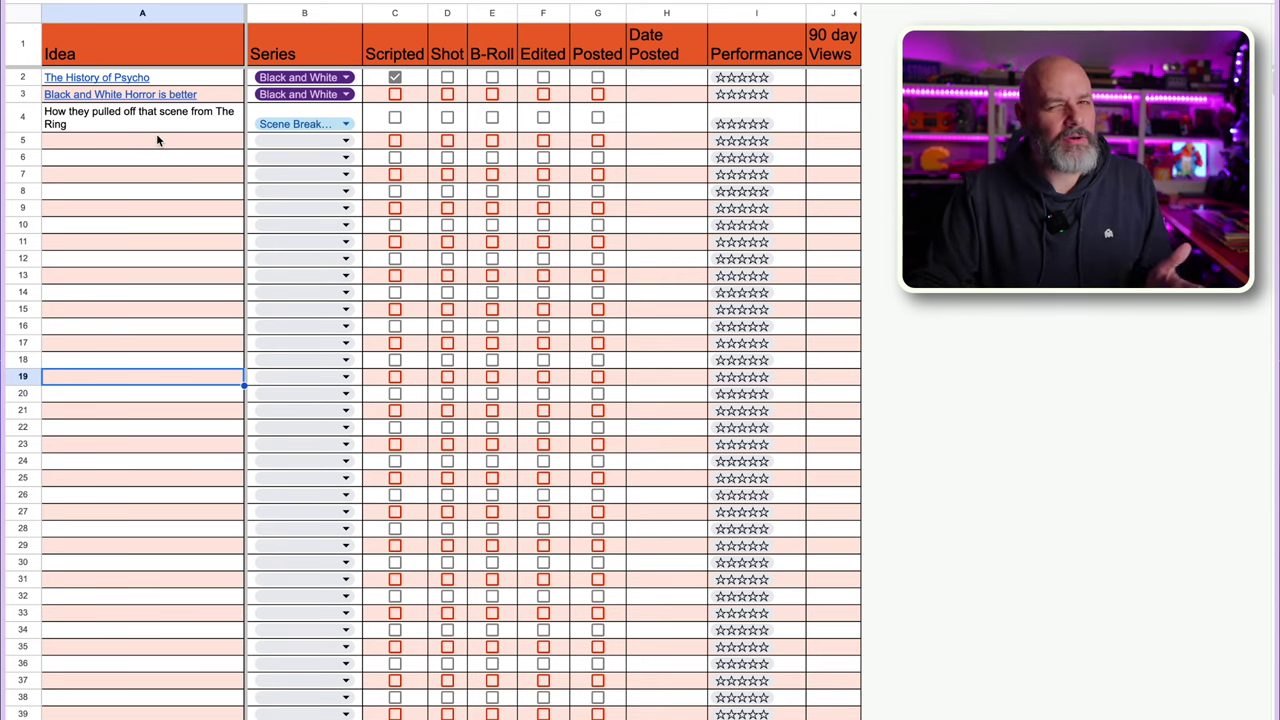
click(188, 174)
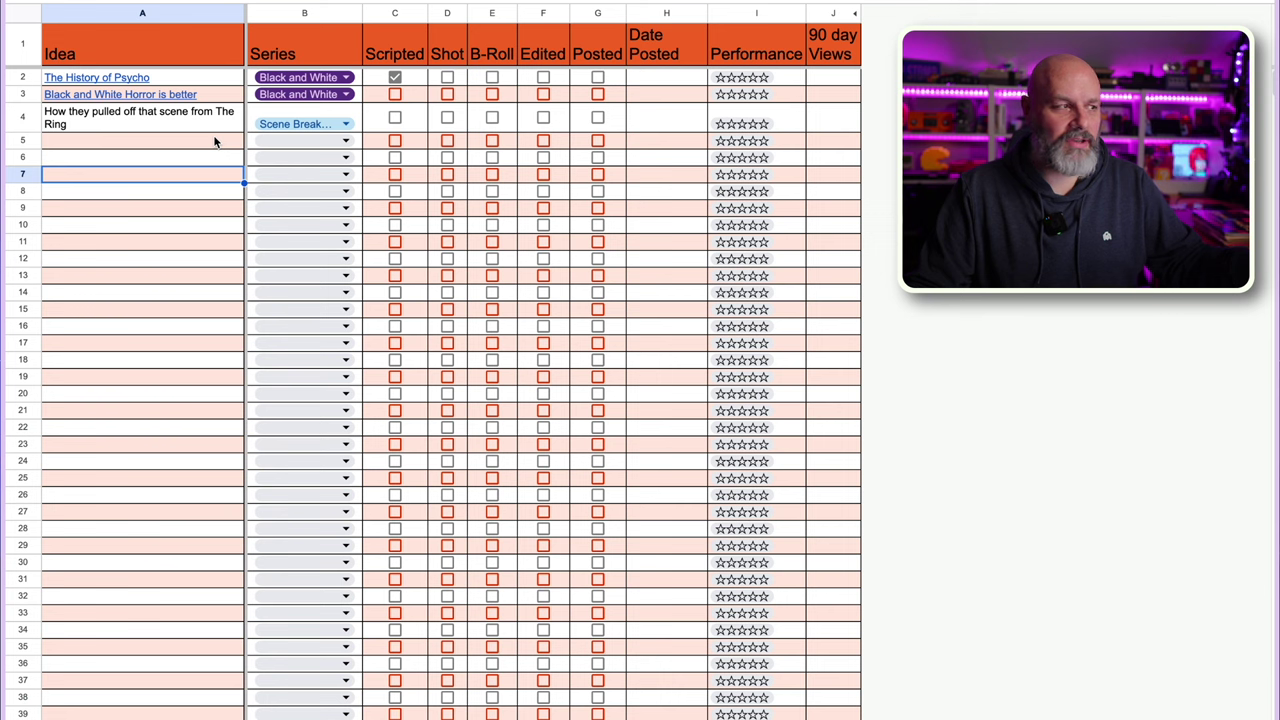
click(305, 14)
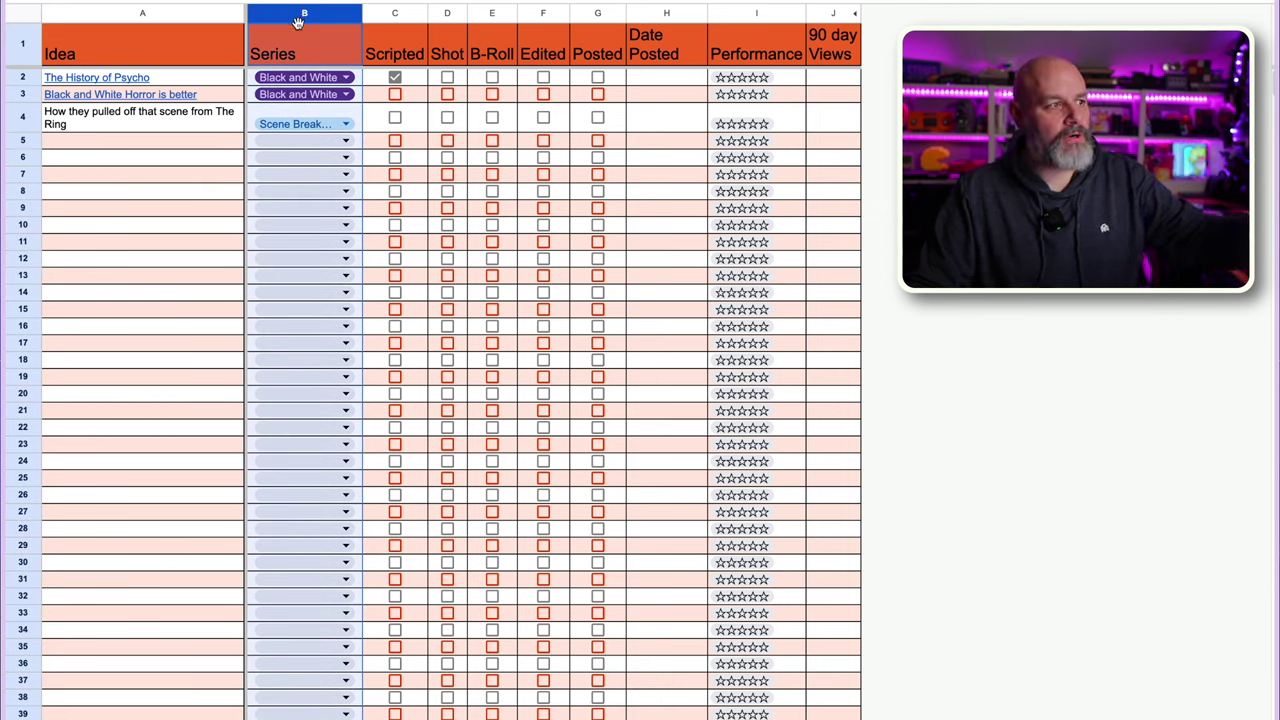
click(322, 84)
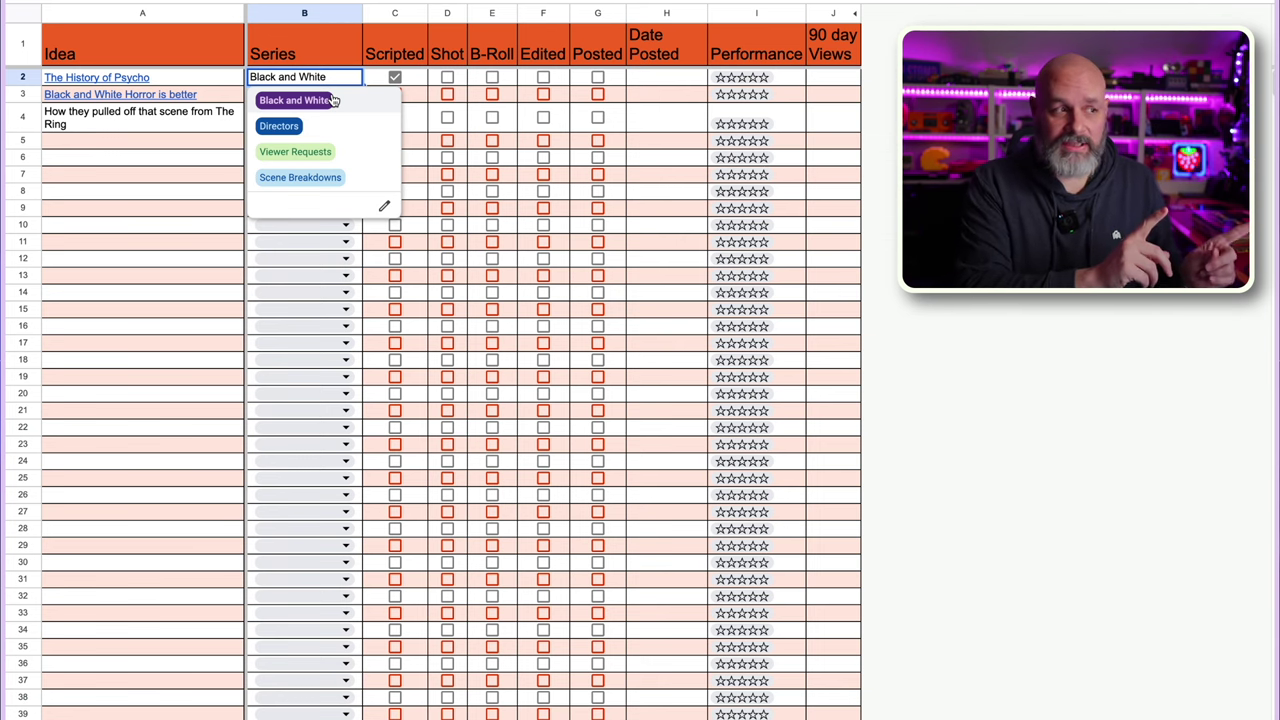
click(220, 176)
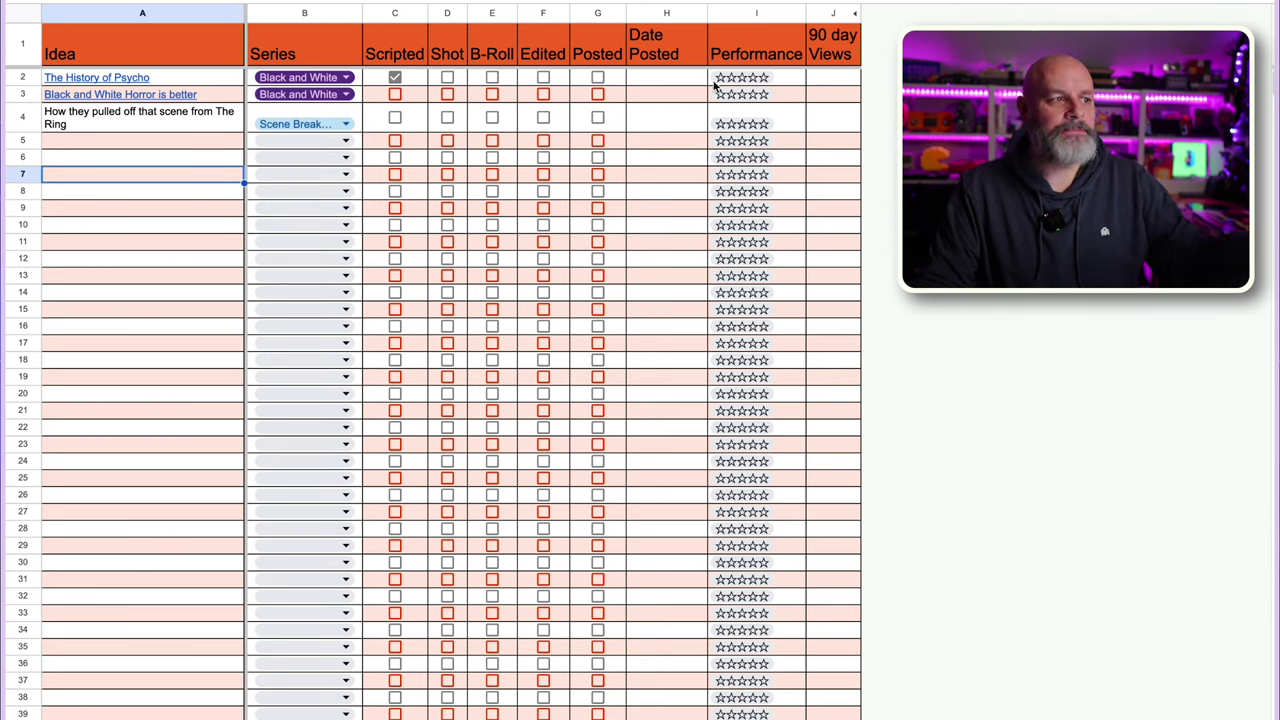
- Look through the smart chip types that can be inserted into a cell
click(664, 92)
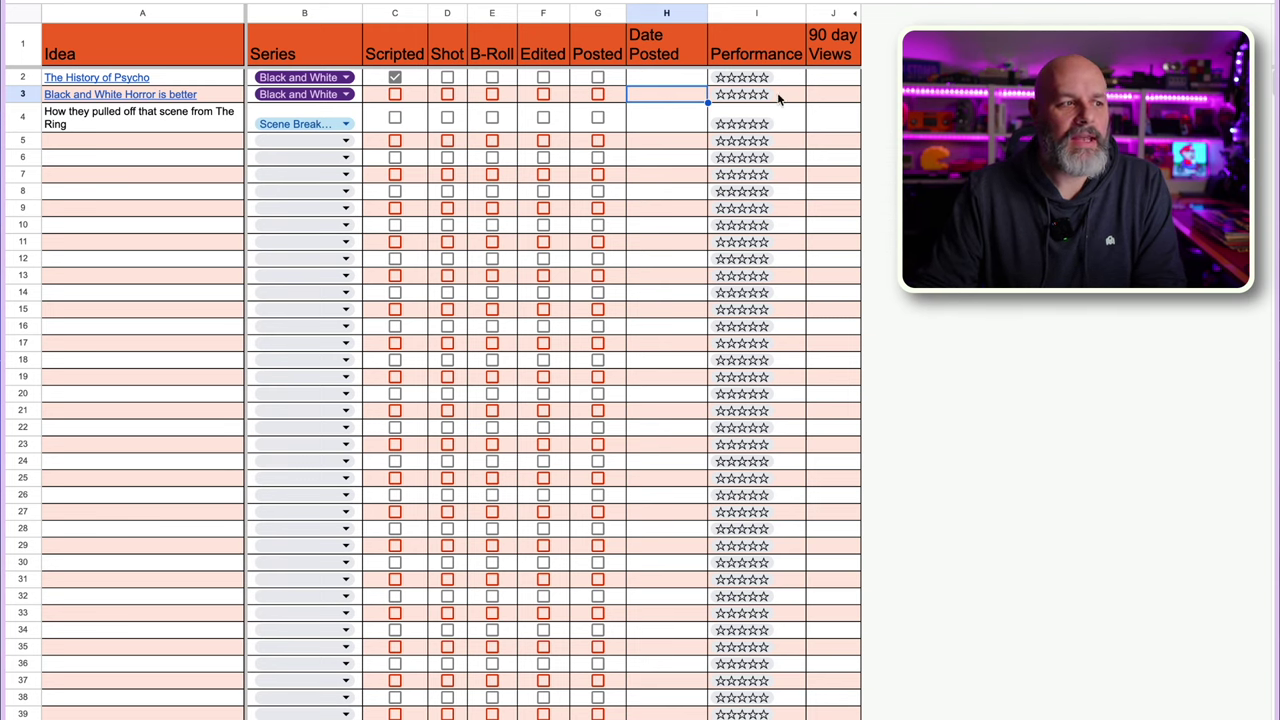
click(130, 0)
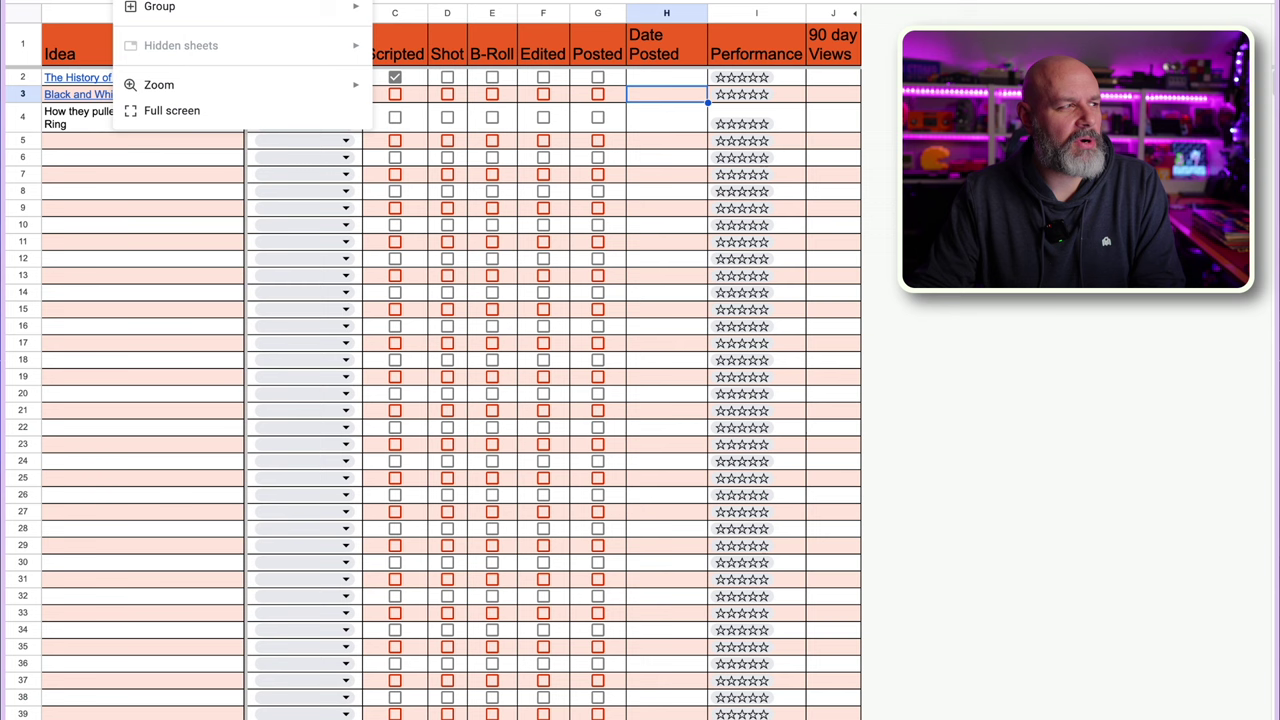
mouse_move(175, 0)
mouse_move(289, 330)
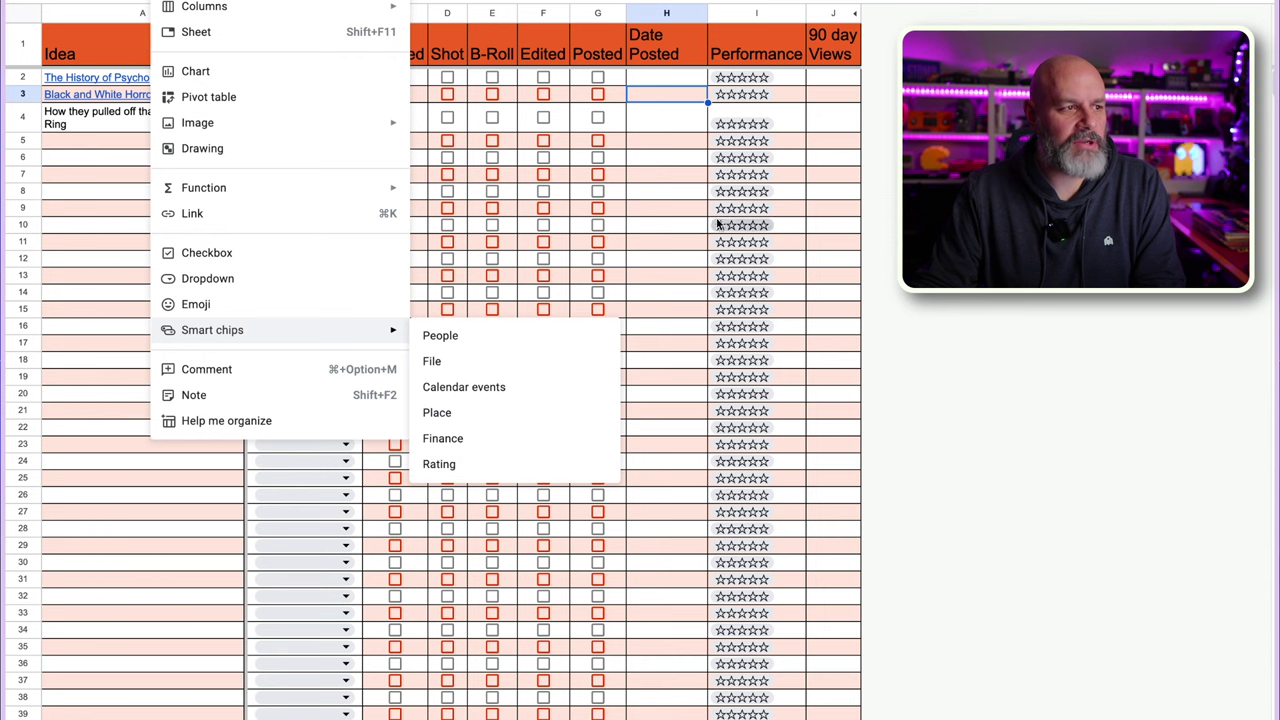
- Give "The History of Psycho" a five-star Performance rating
click(779, 78)
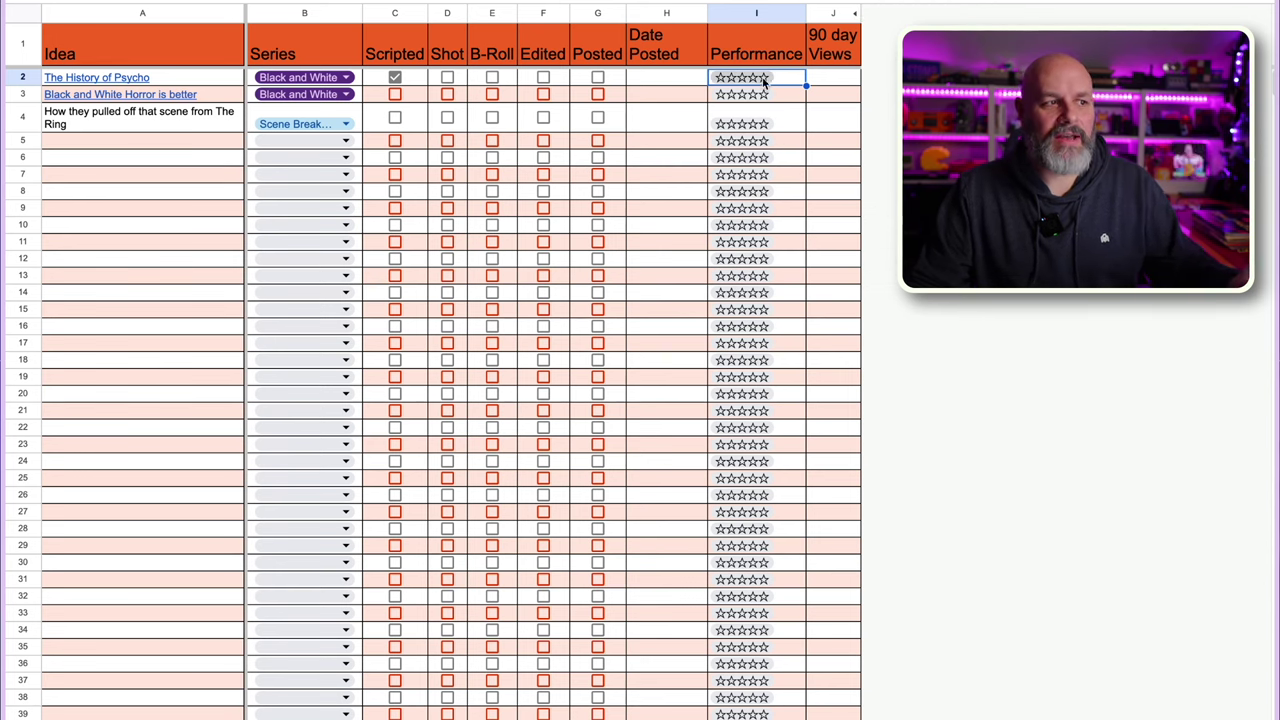
click(765, 80)
click(750, 228)
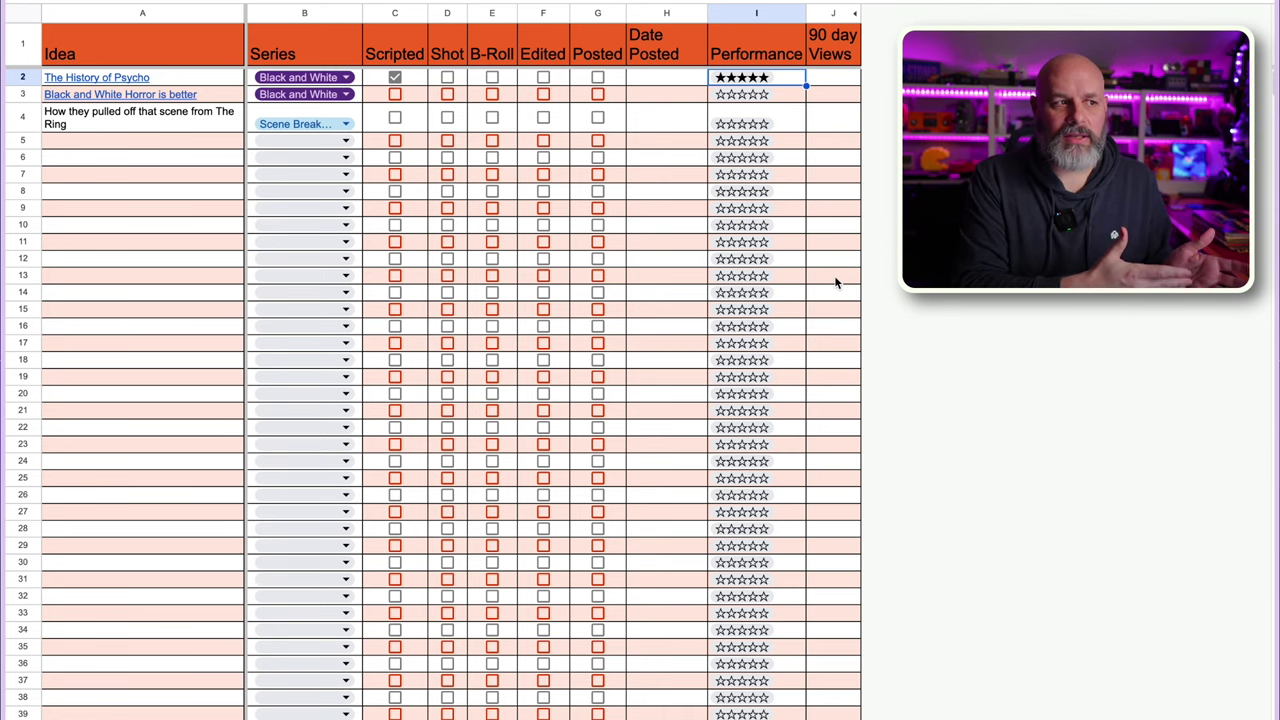
- Enter 30000 as the 90 day Views for "The History of Psycho"
click(833, 118)
click(832, 82)
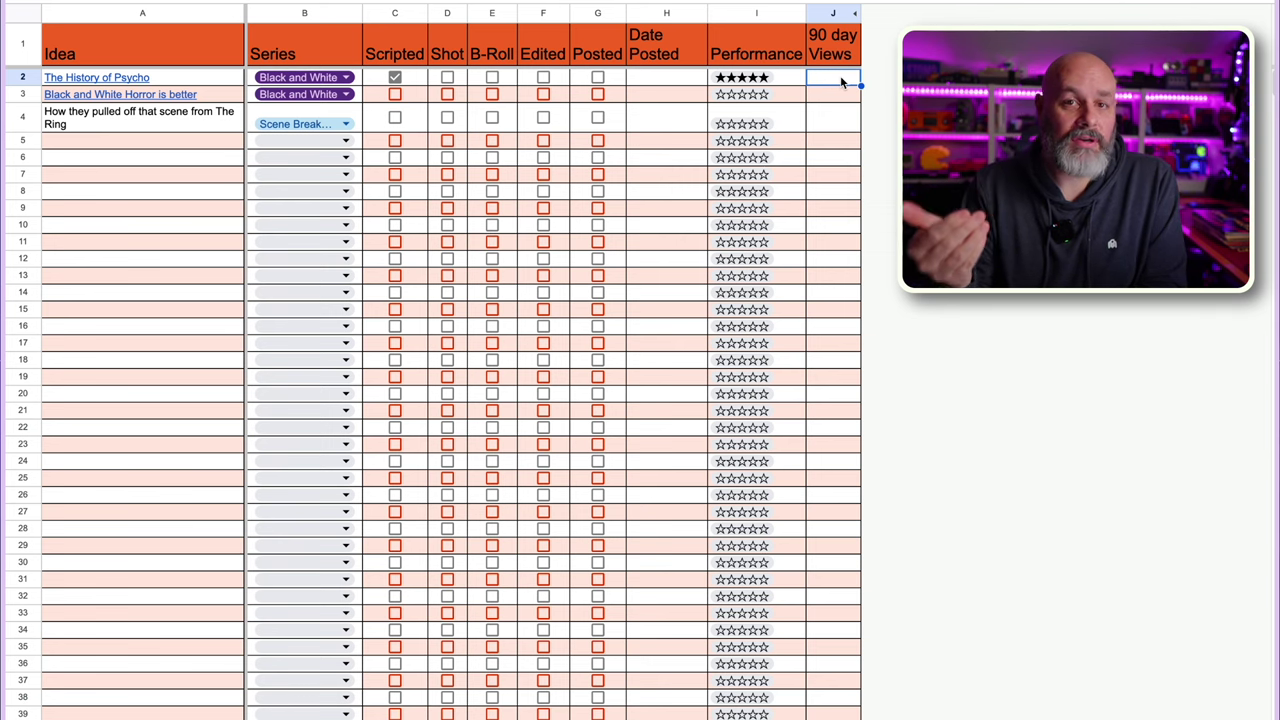
click(685, 82)
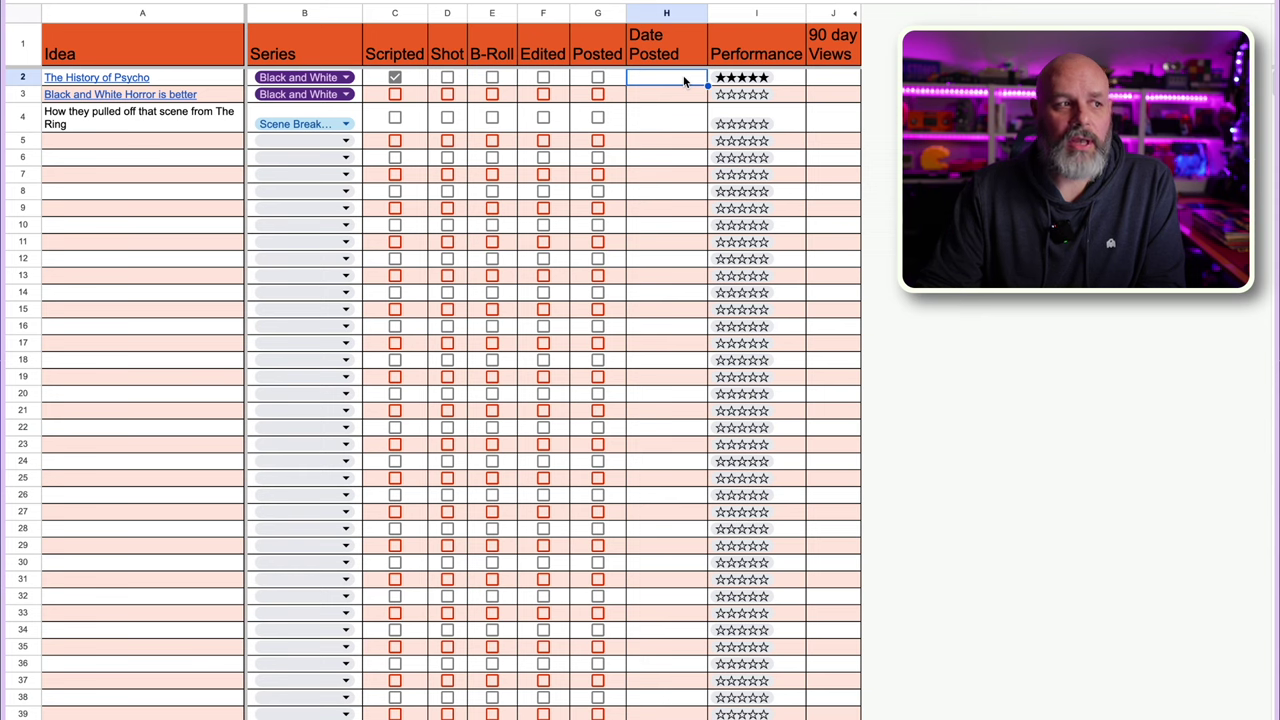
click(836, 82)
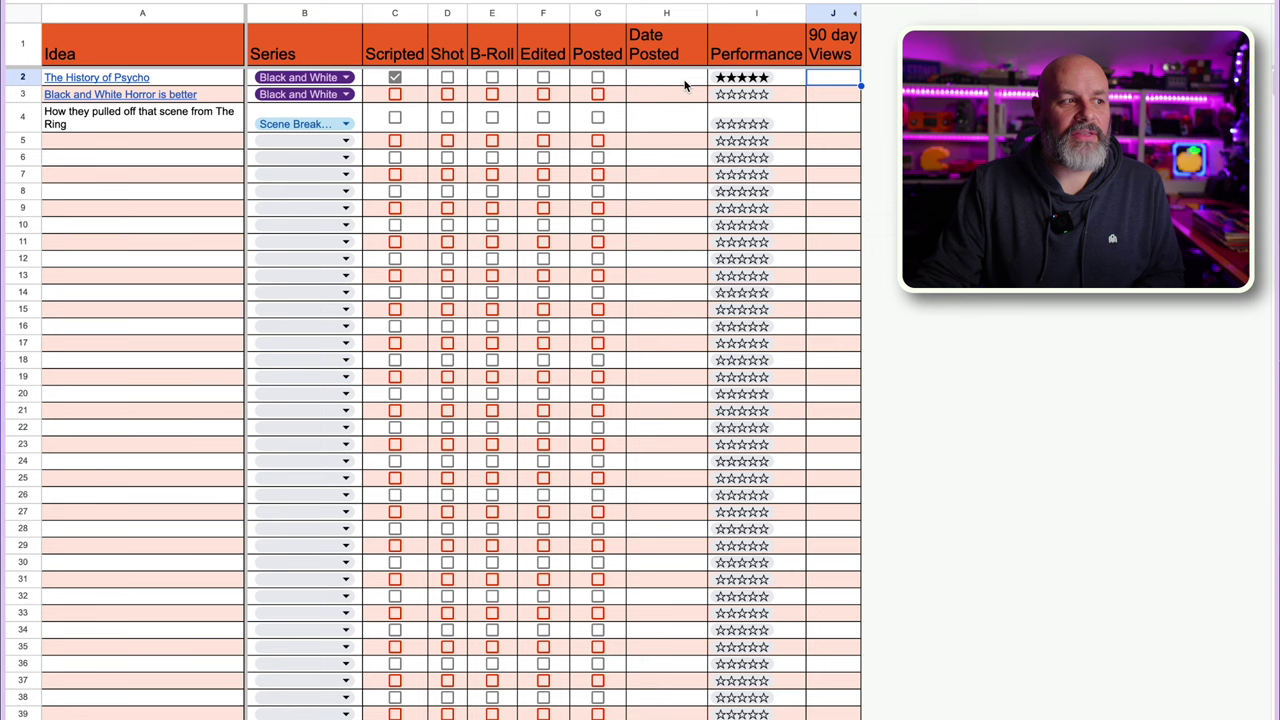
click(766, 80)
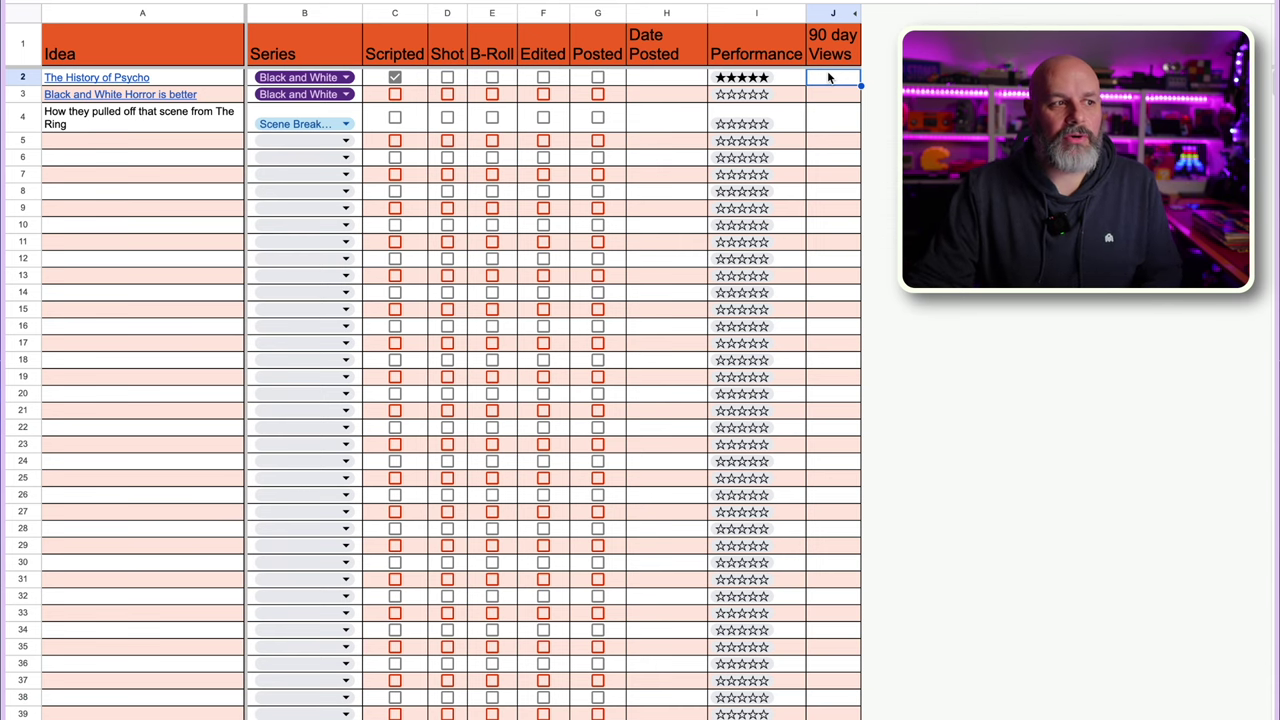
text(10000)
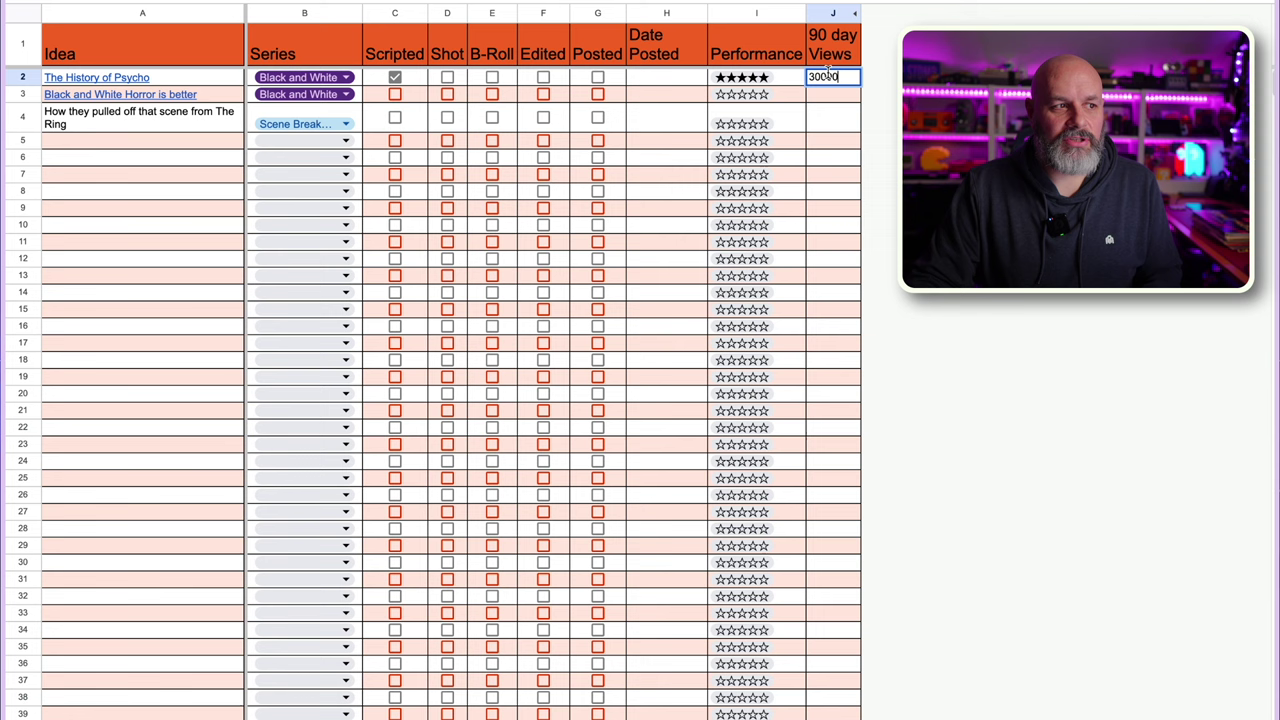
key(Return)
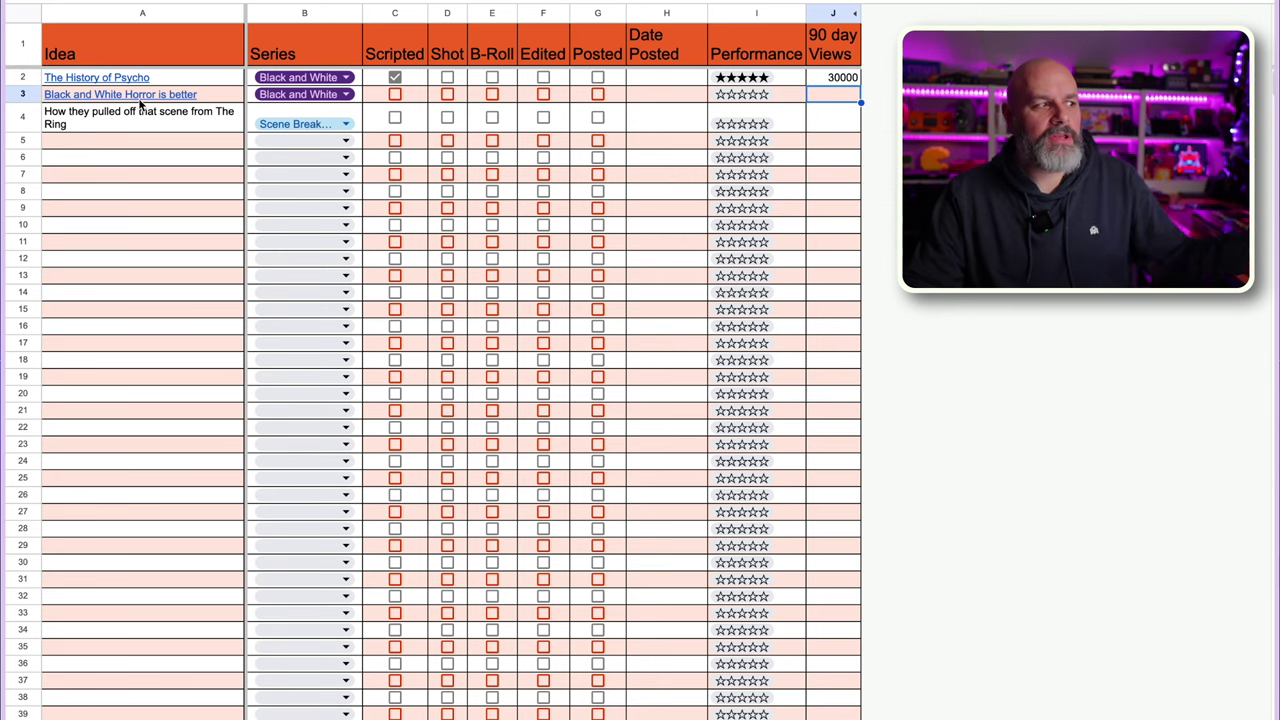
- Give "Black and White Horror is better" a one-star Performance rating
mouse_move(143, 102)
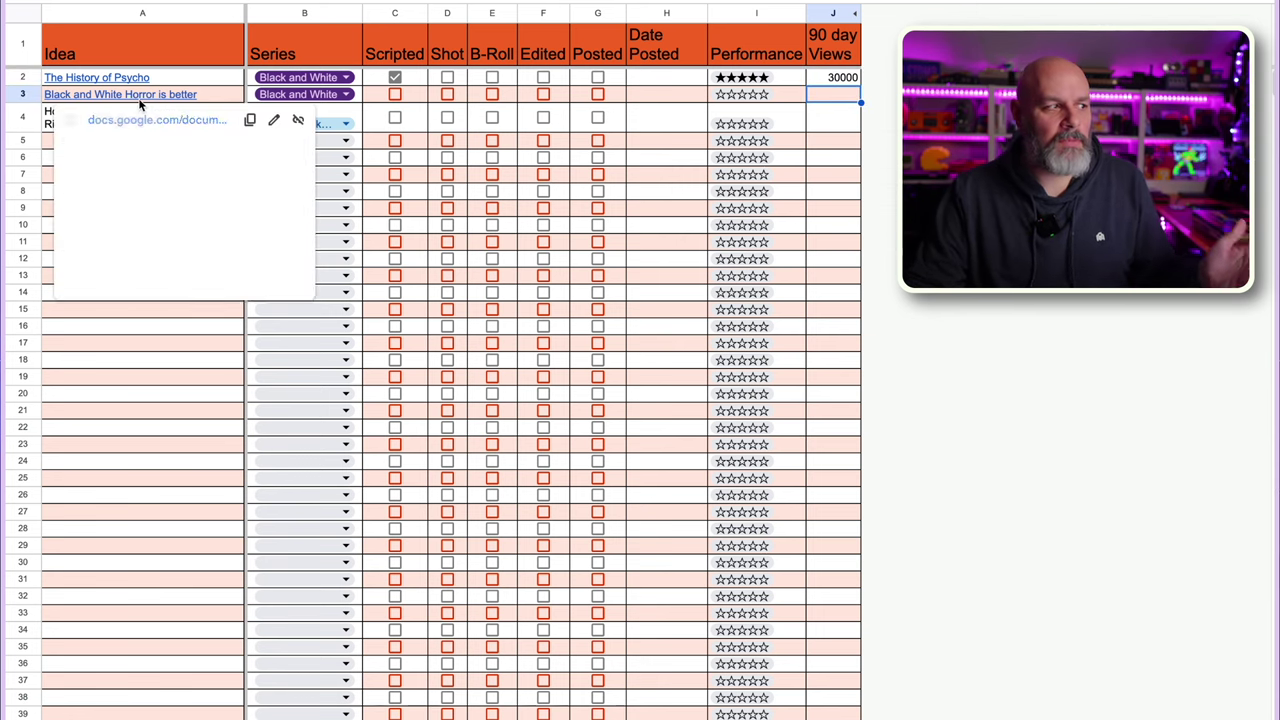
click(698, 97)
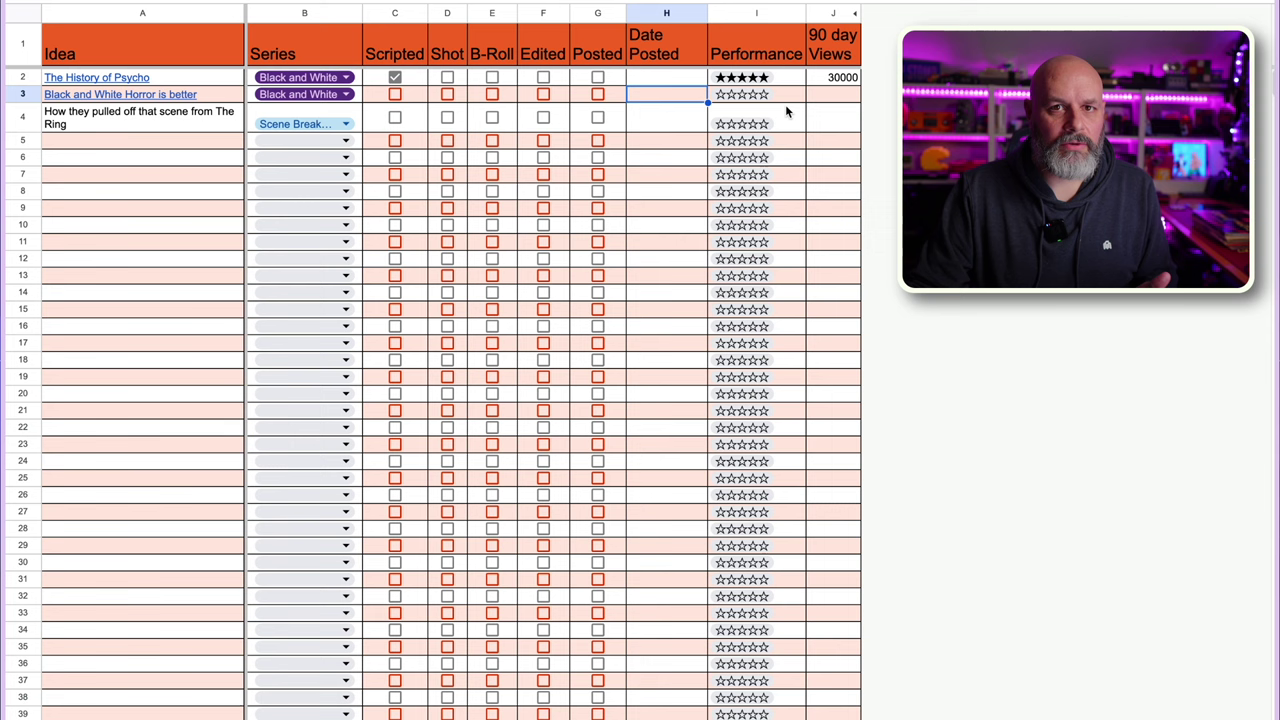
click(728, 95)
click(738, 143)
click(680, 138)
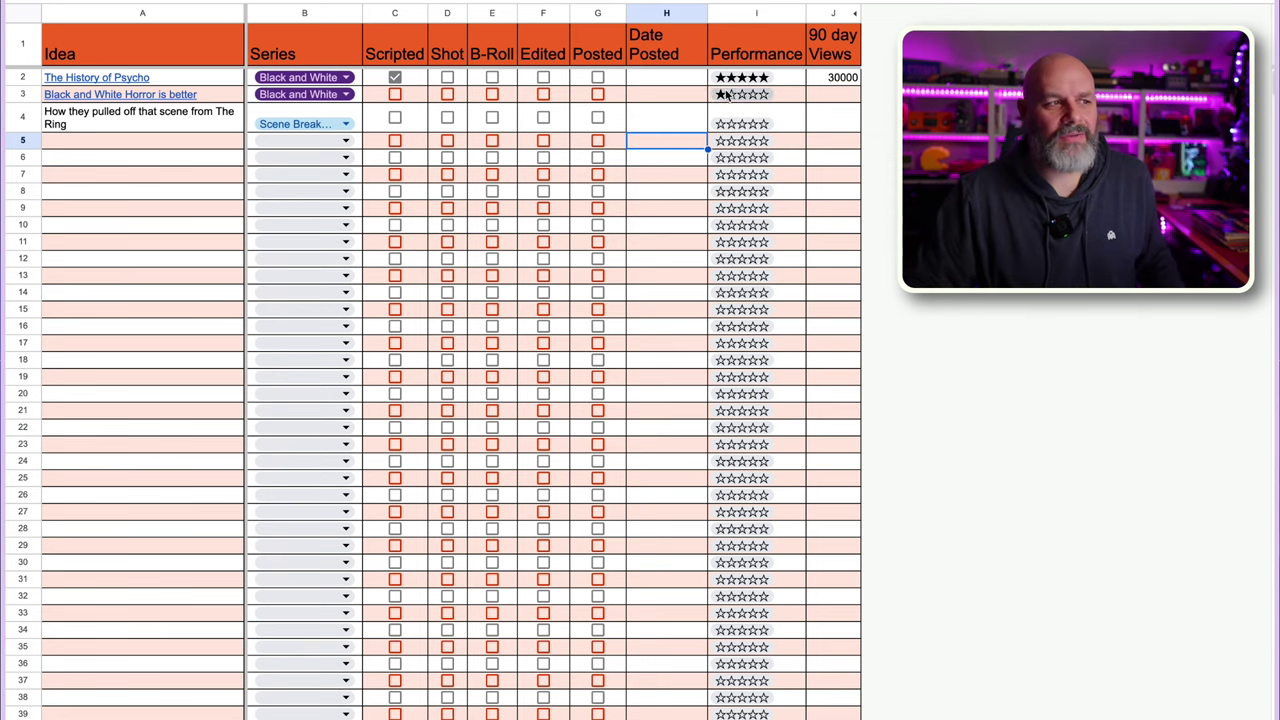
click(685, 95)
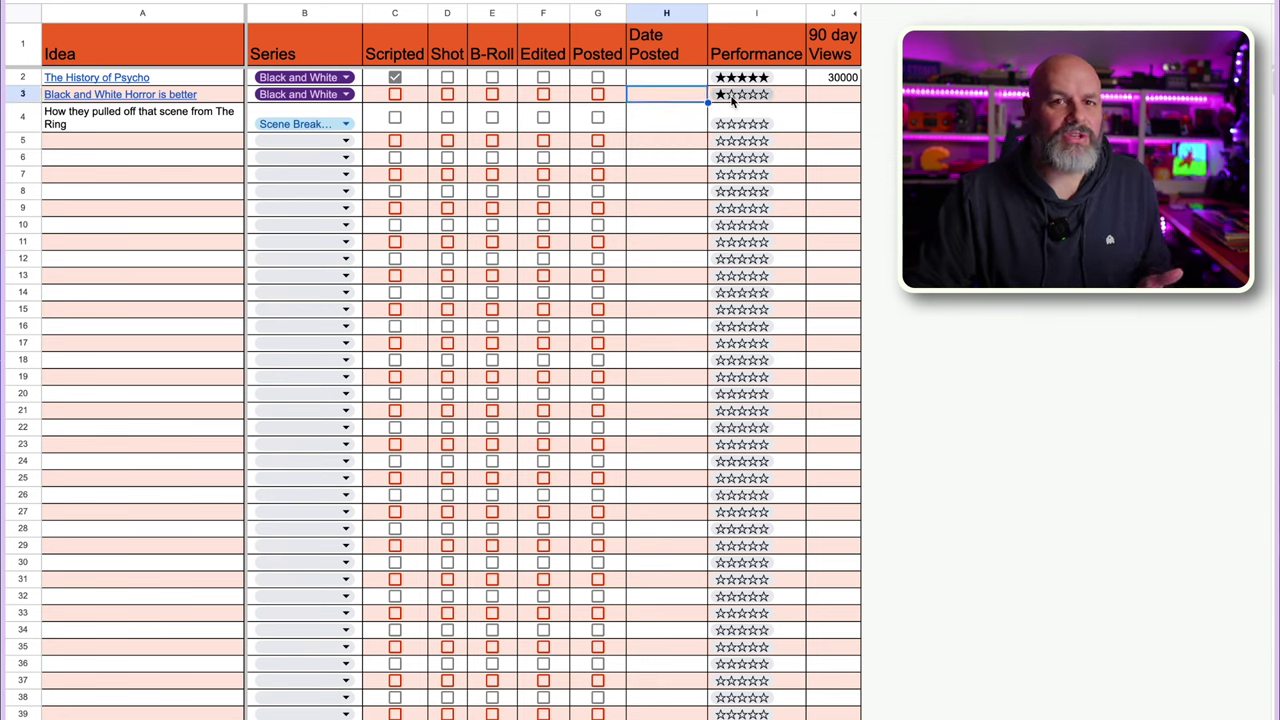
- Enter 50000 as the 90 day Views for "Black and White Horror is better"
click(838, 96)
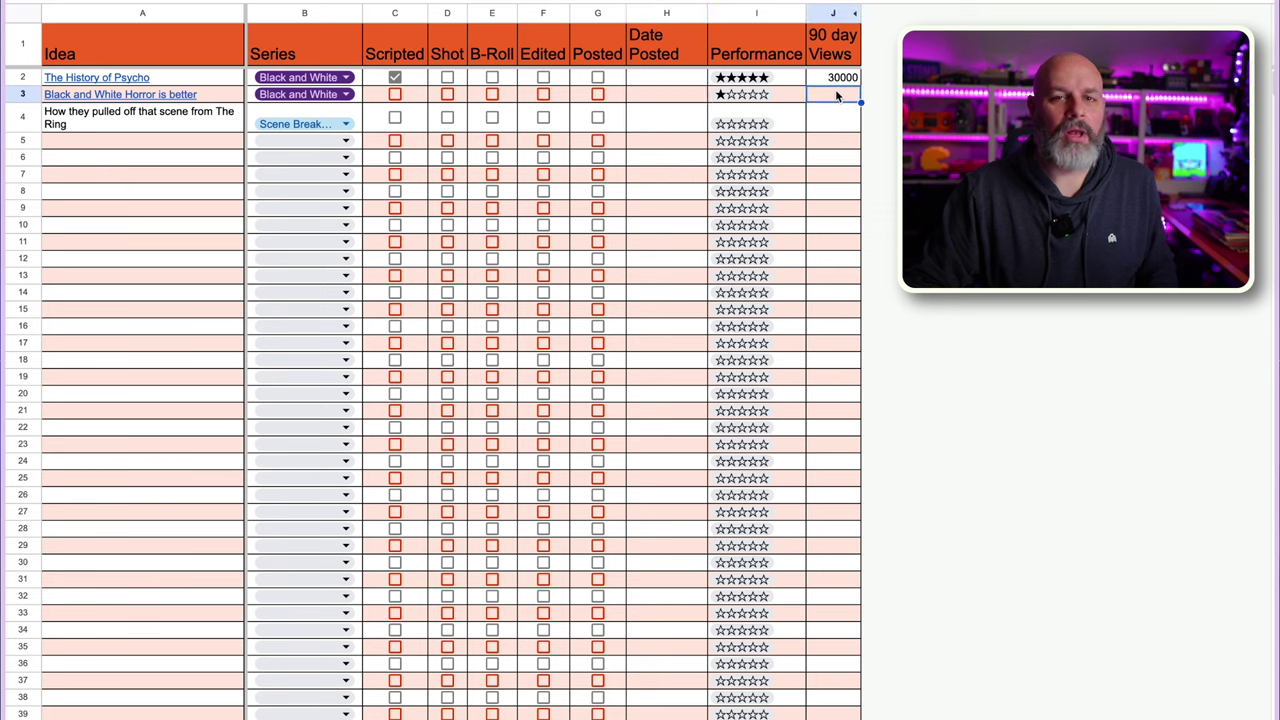
text(50000)
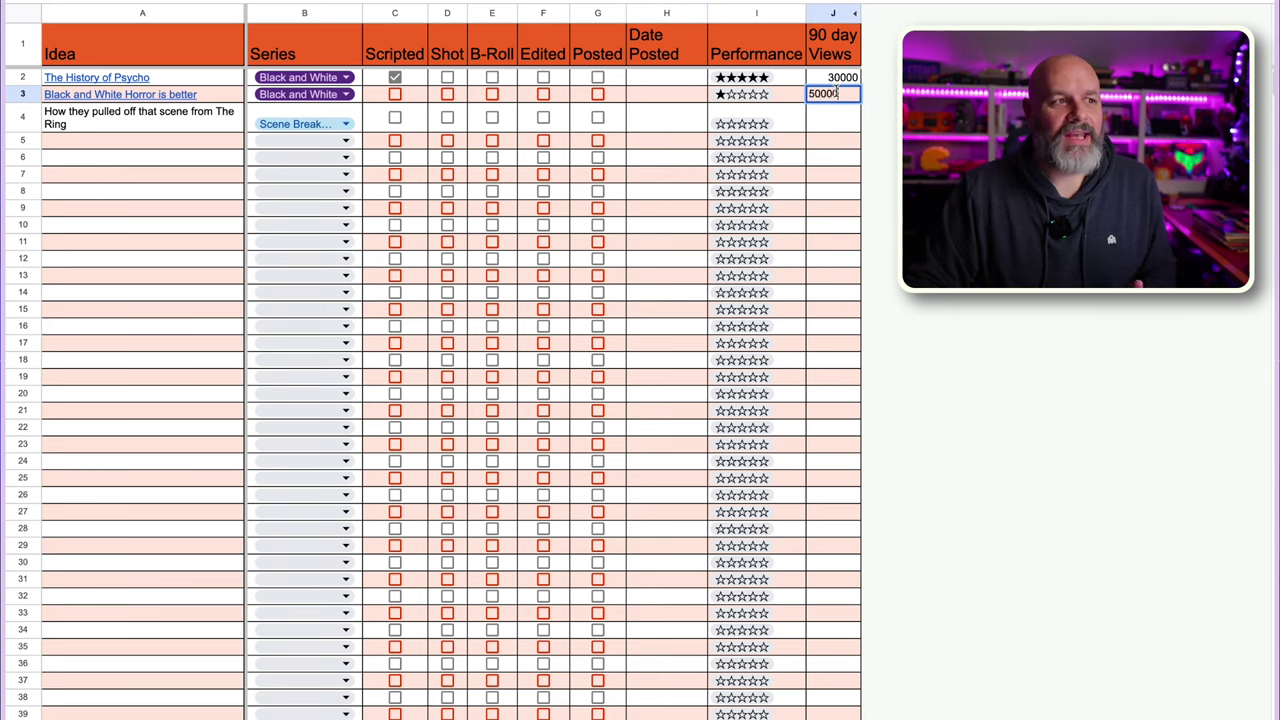
key(Return)
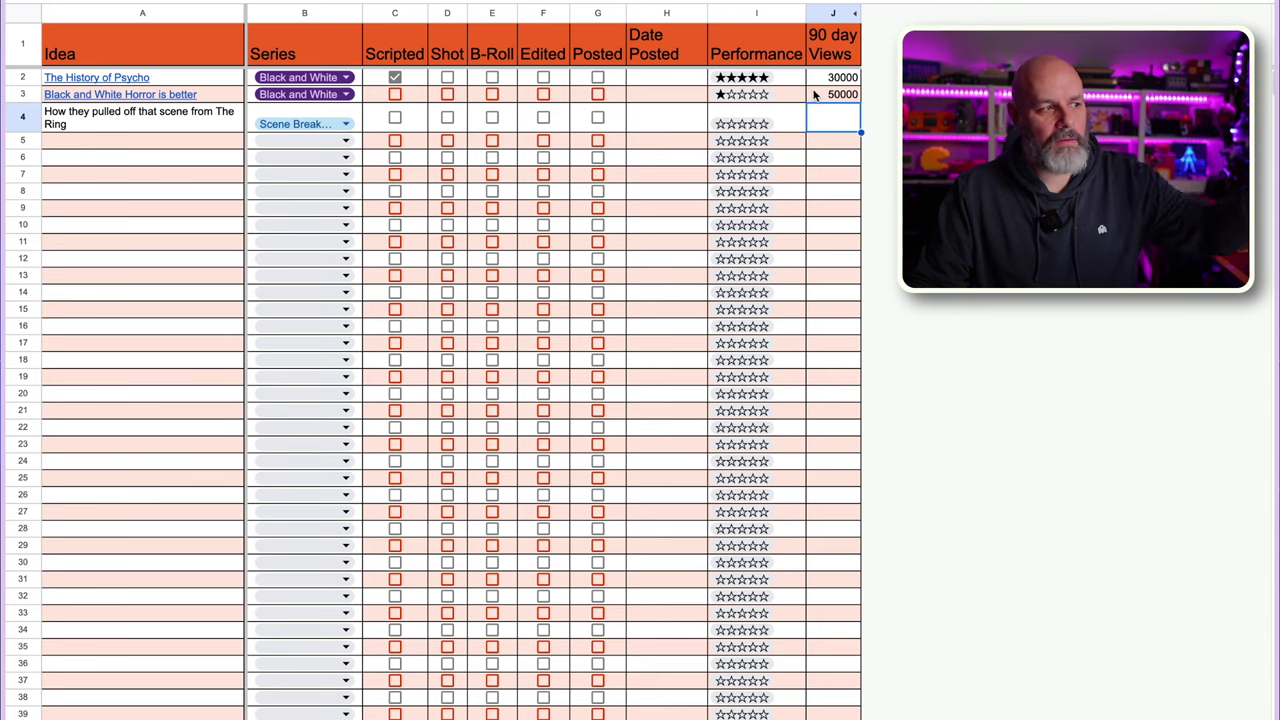
mouse_move(98, 80)
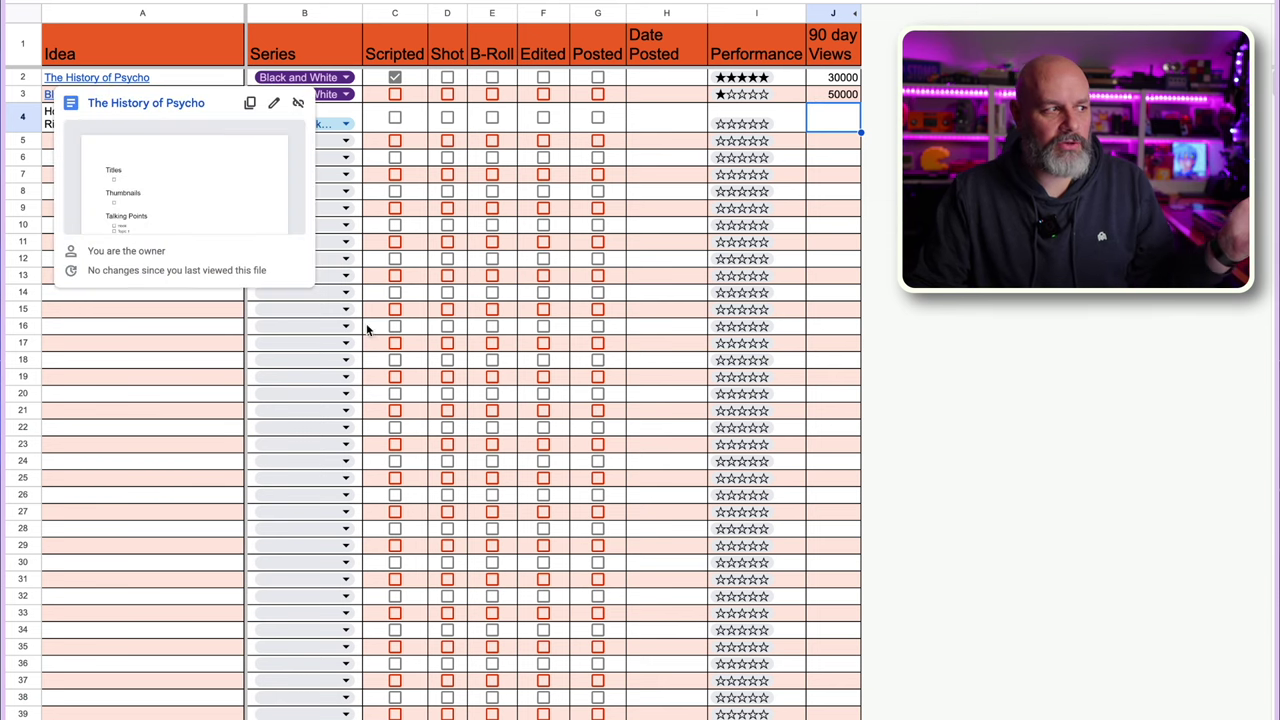
- In the "The History of Psycho" document, list Title 1, Title 2 and Title 3 as checklist items under Titles and tick Title 2
click(645, 122)
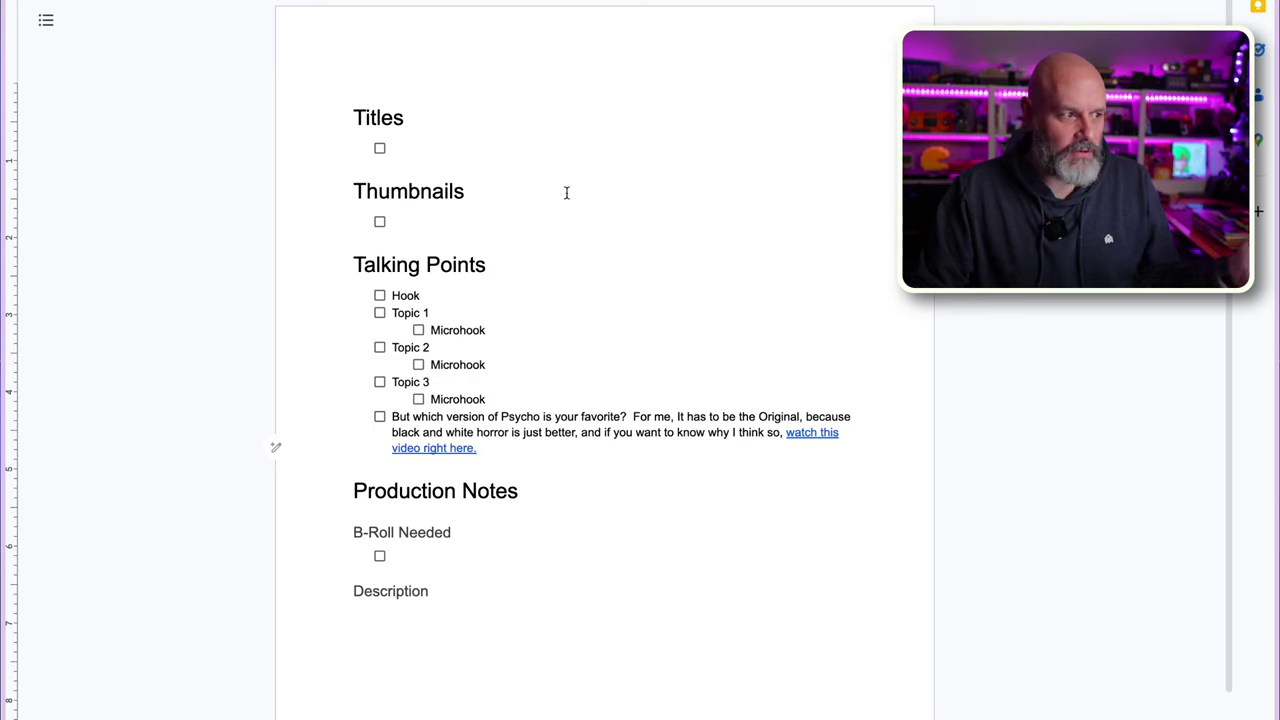
click(414, 151)
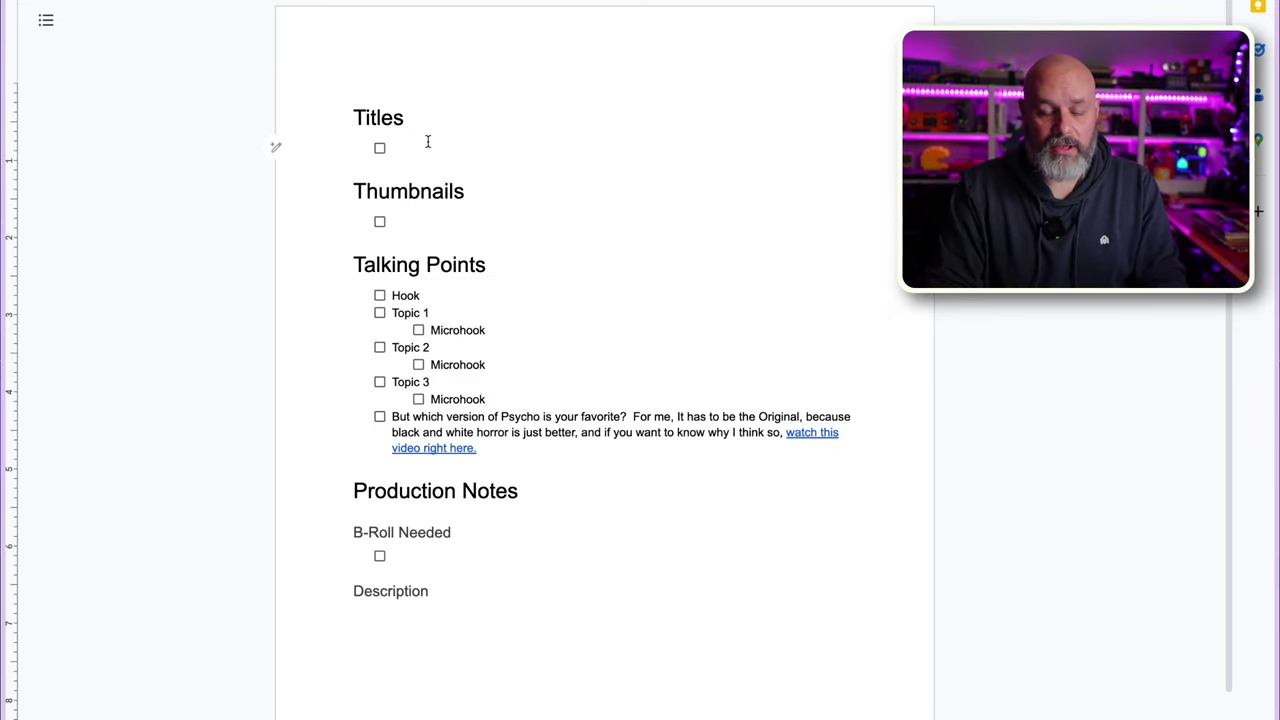
text(Title 1)
key(Return)
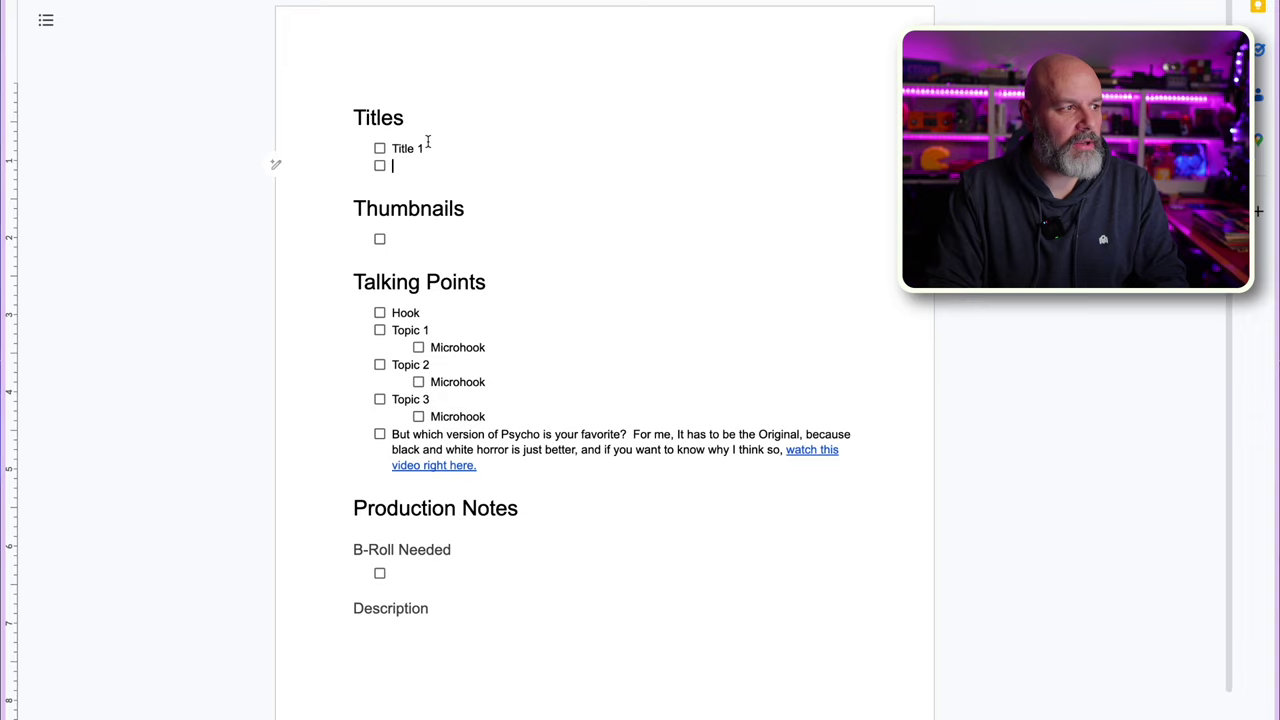
text(Title 2)
key(Return)
text(Titl)
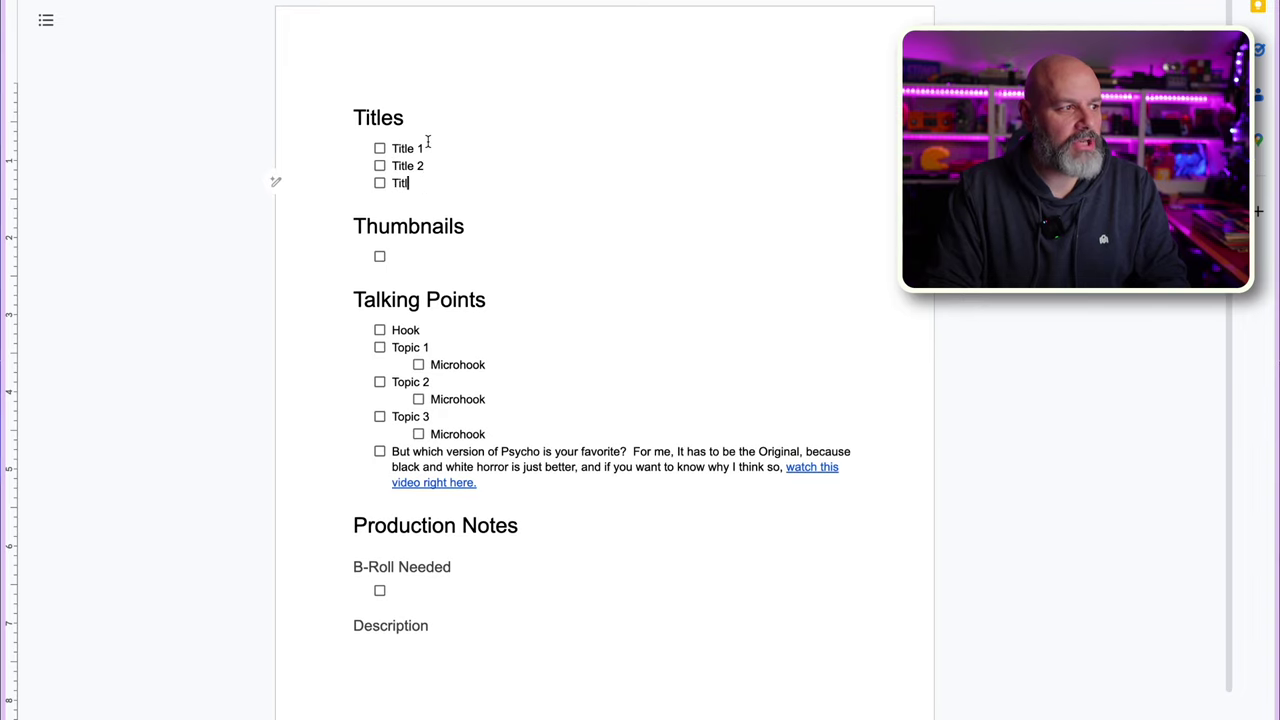
text(e 3)
key(Return)
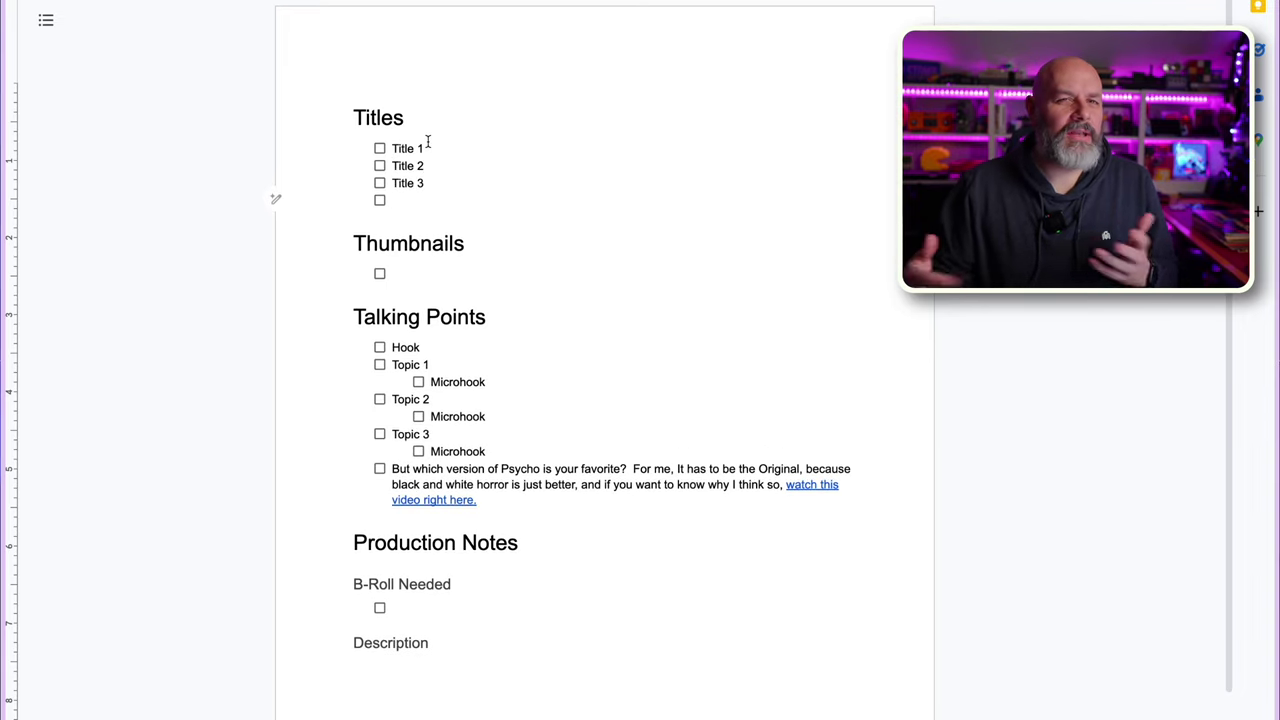
click(379, 166)
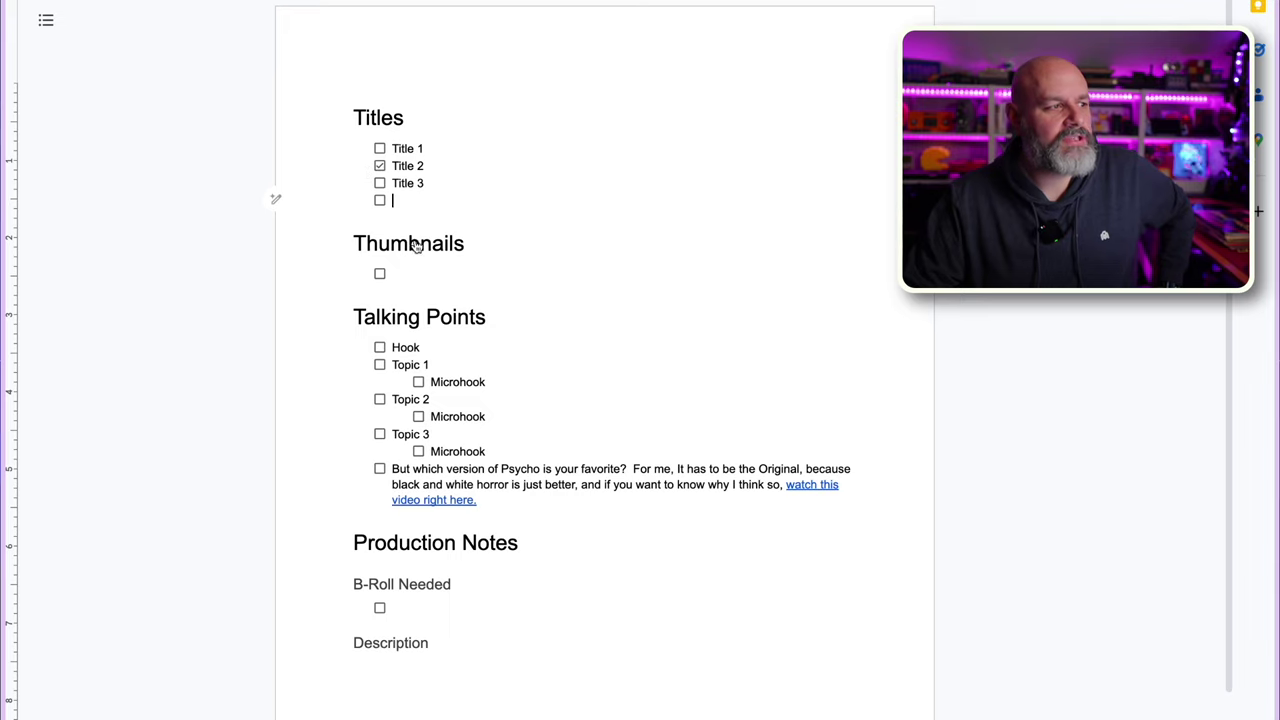
- Remove the empty checklist item under the Thumbnails heading, leaving a plain line without indentation
click(642, 242)
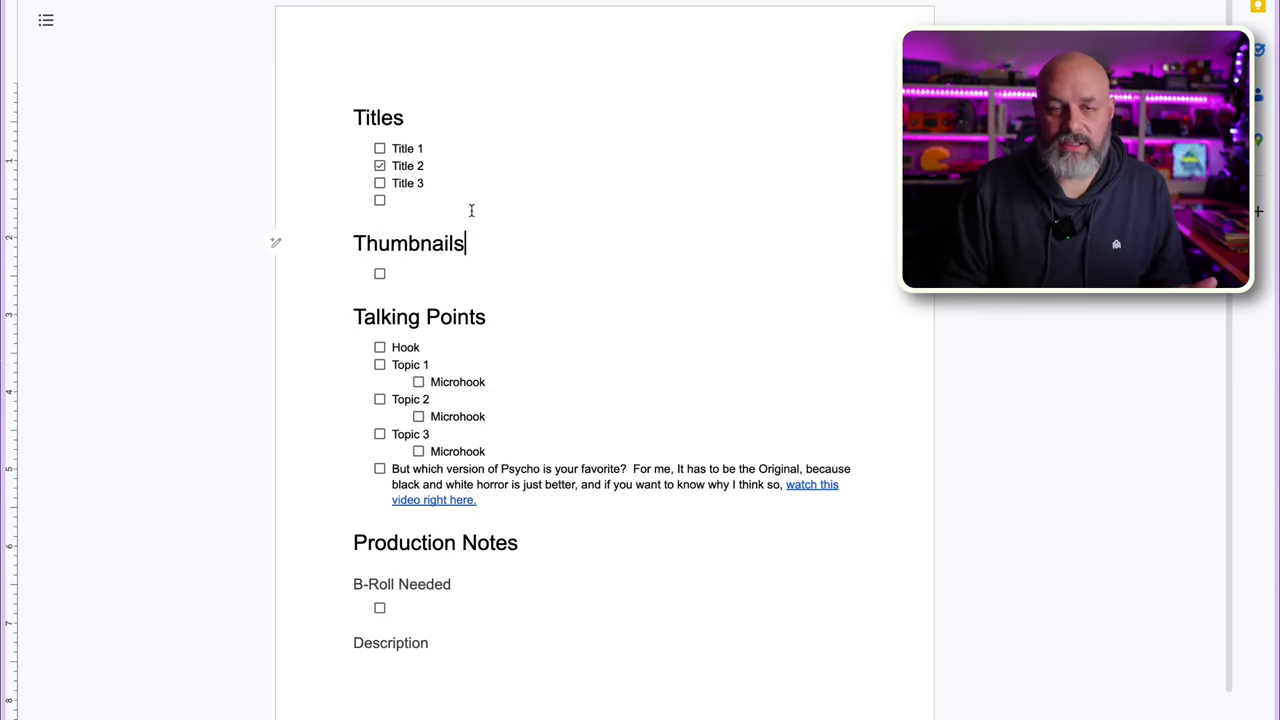
click(428, 273)
key(BackSpace)
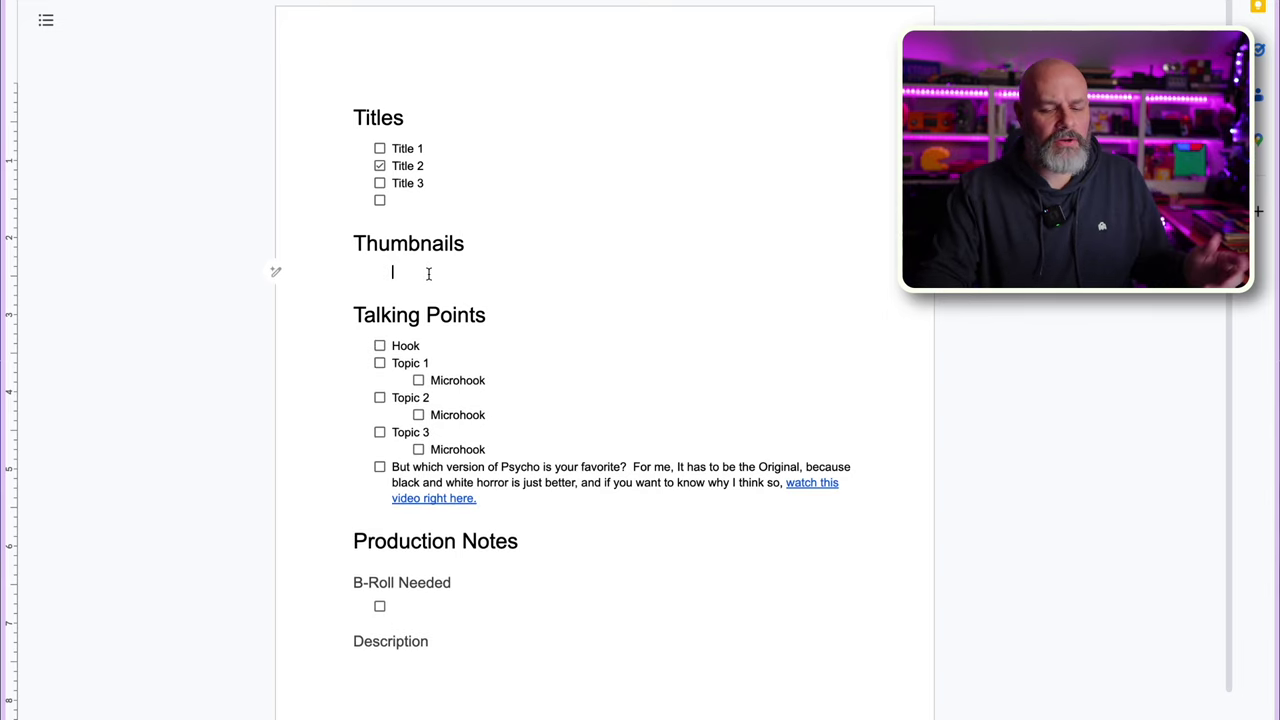
key(BackSpace)
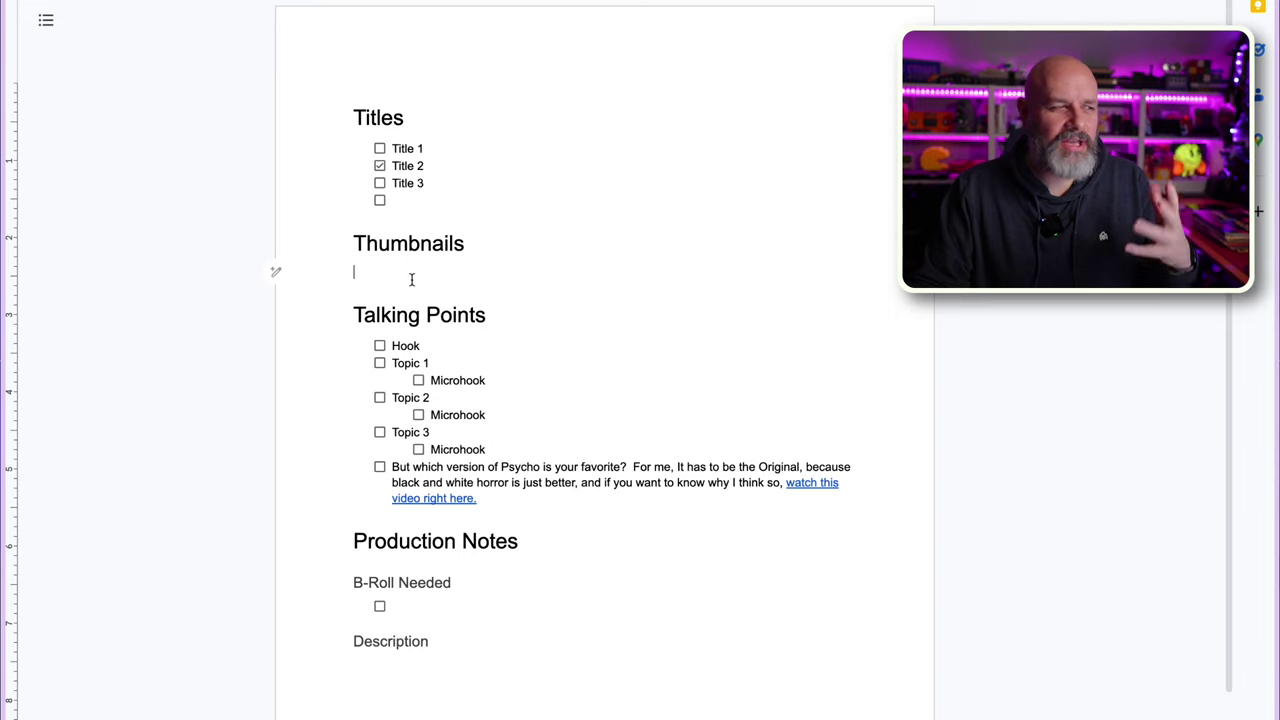
- Examine the Talking Points outline, from the Hook, Topic 1 and its Microhook to the closing line about the favorite version of Psycho
double_click(408, 346)
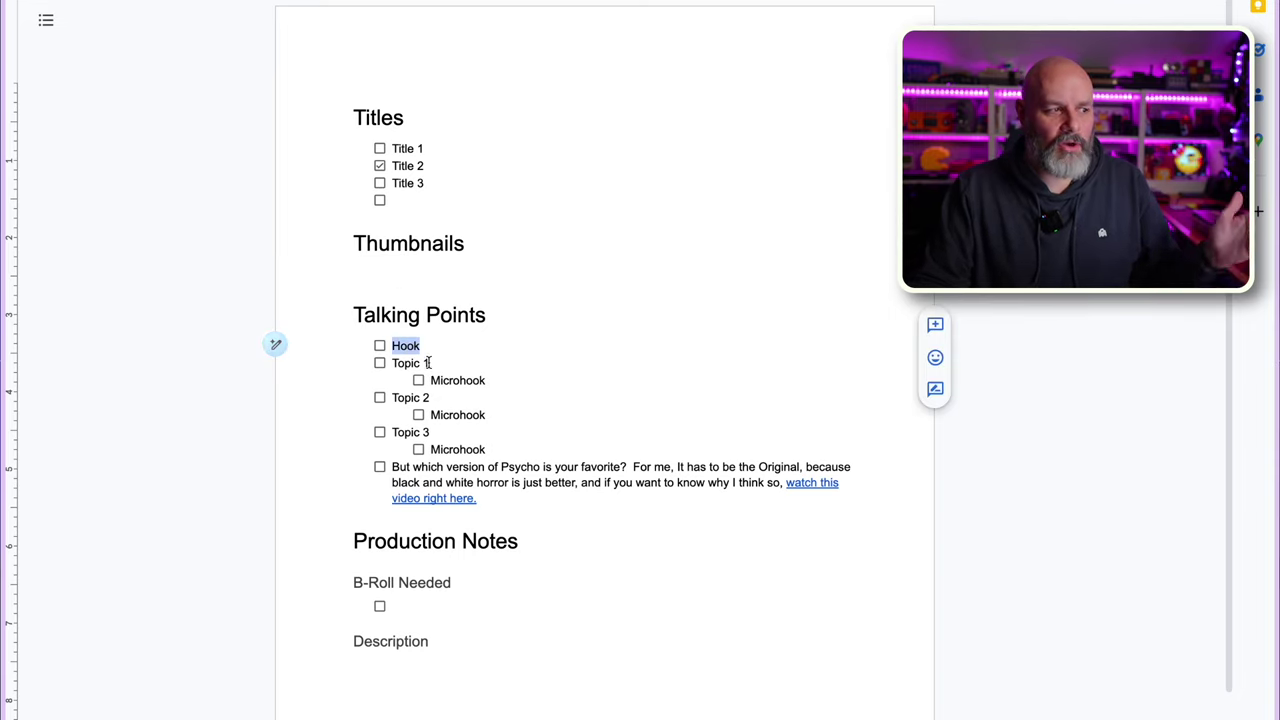
click(431, 365)
click(457, 379)
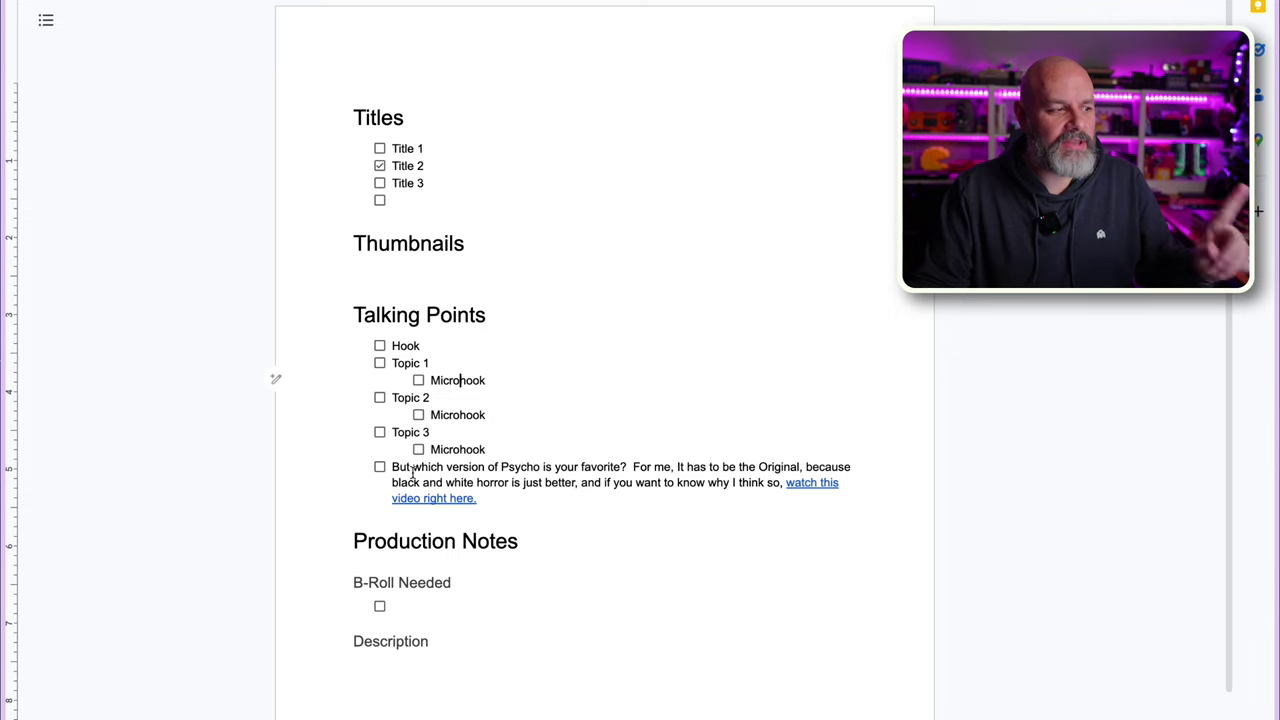
drag(392, 467, 524, 486)
click(536, 503)
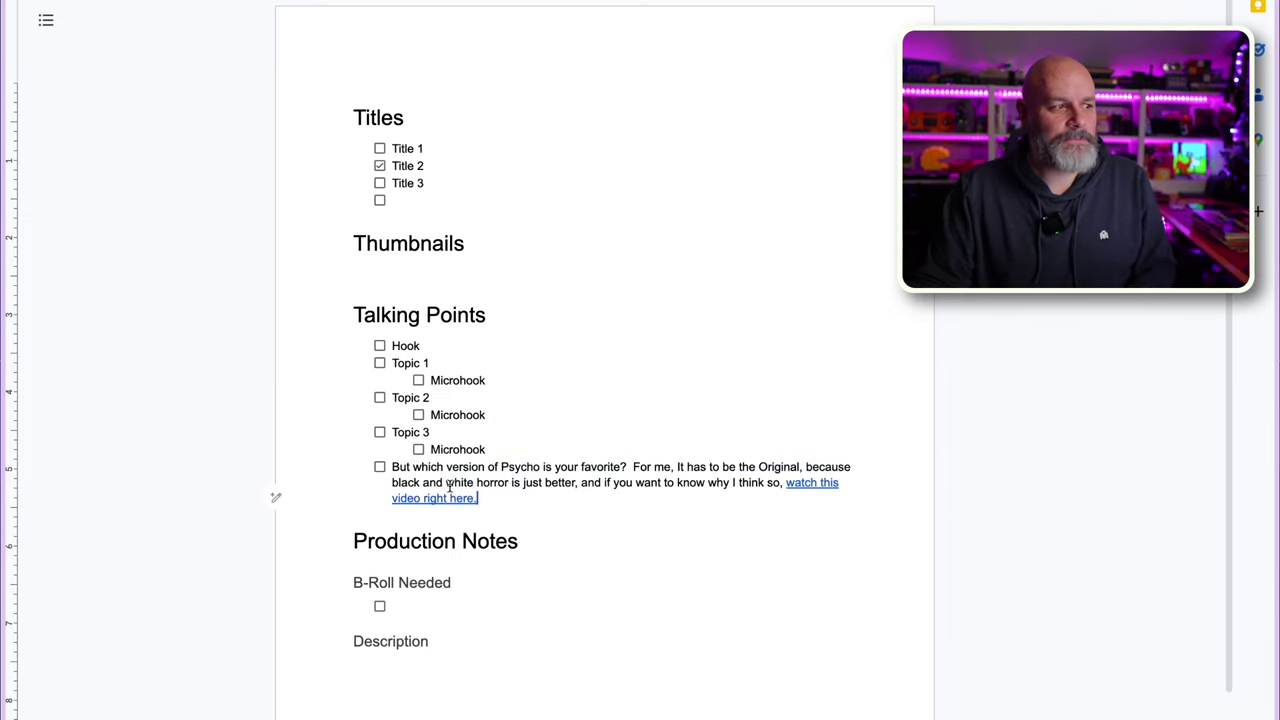
drag(394, 467, 520, 503)
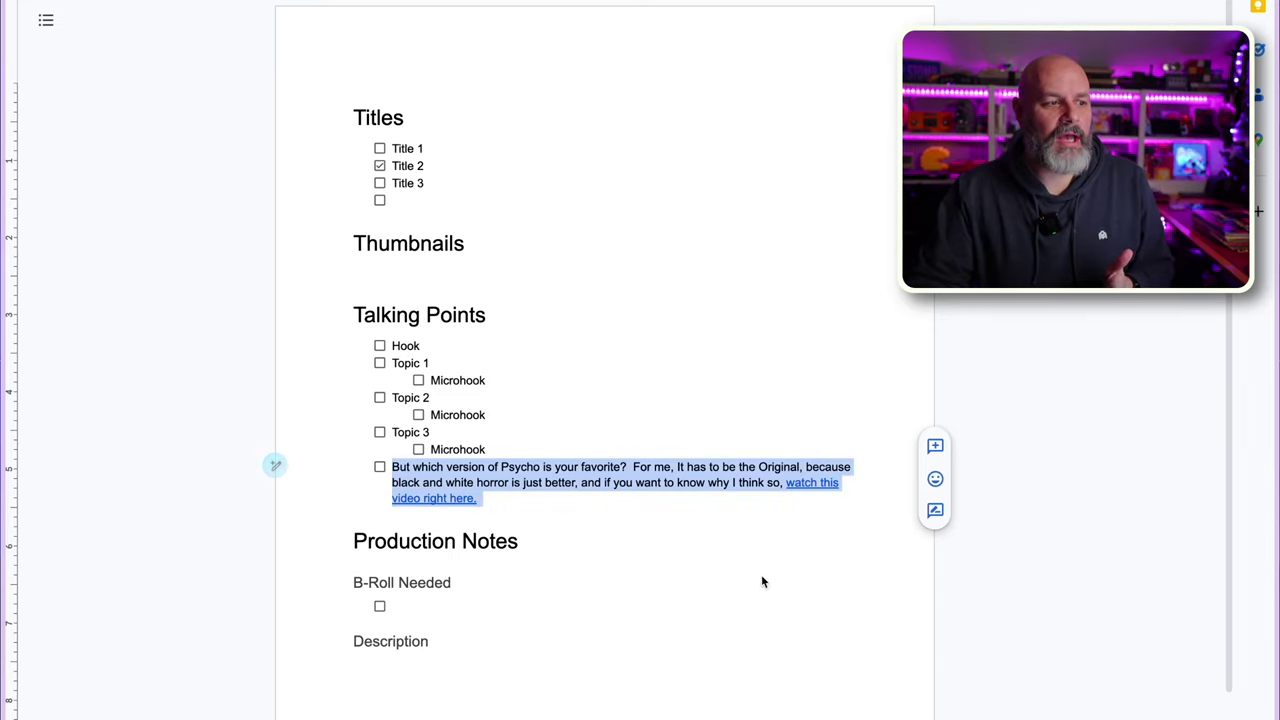
- Open the "Black and White Horror is better" document through the "watch this video right here" link in the last talking point
click(785, 484)
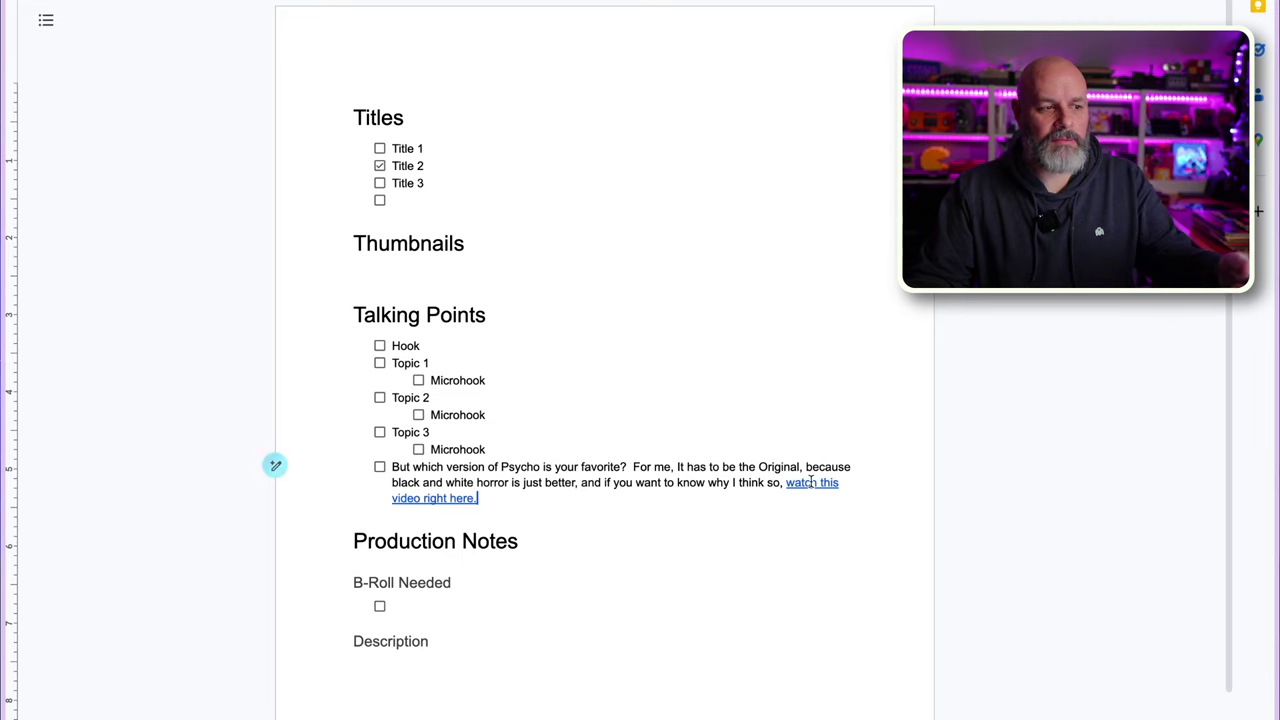
click(811, 482)
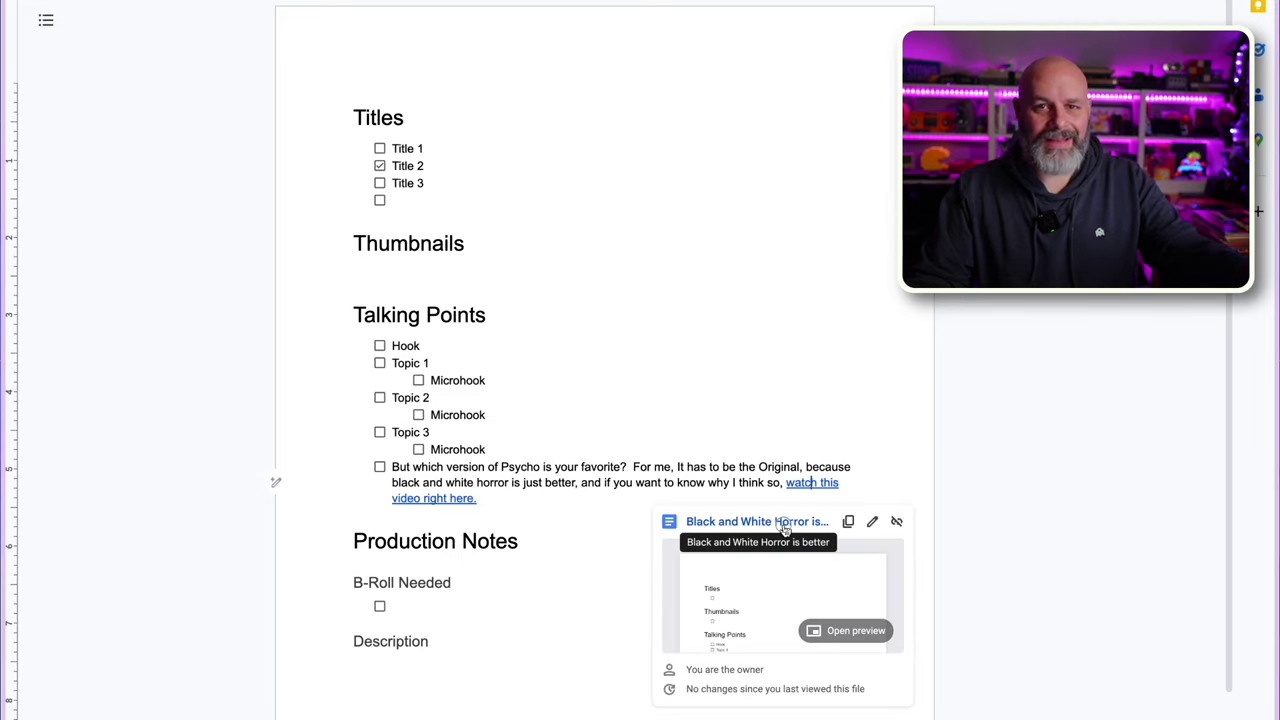
click(783, 523)
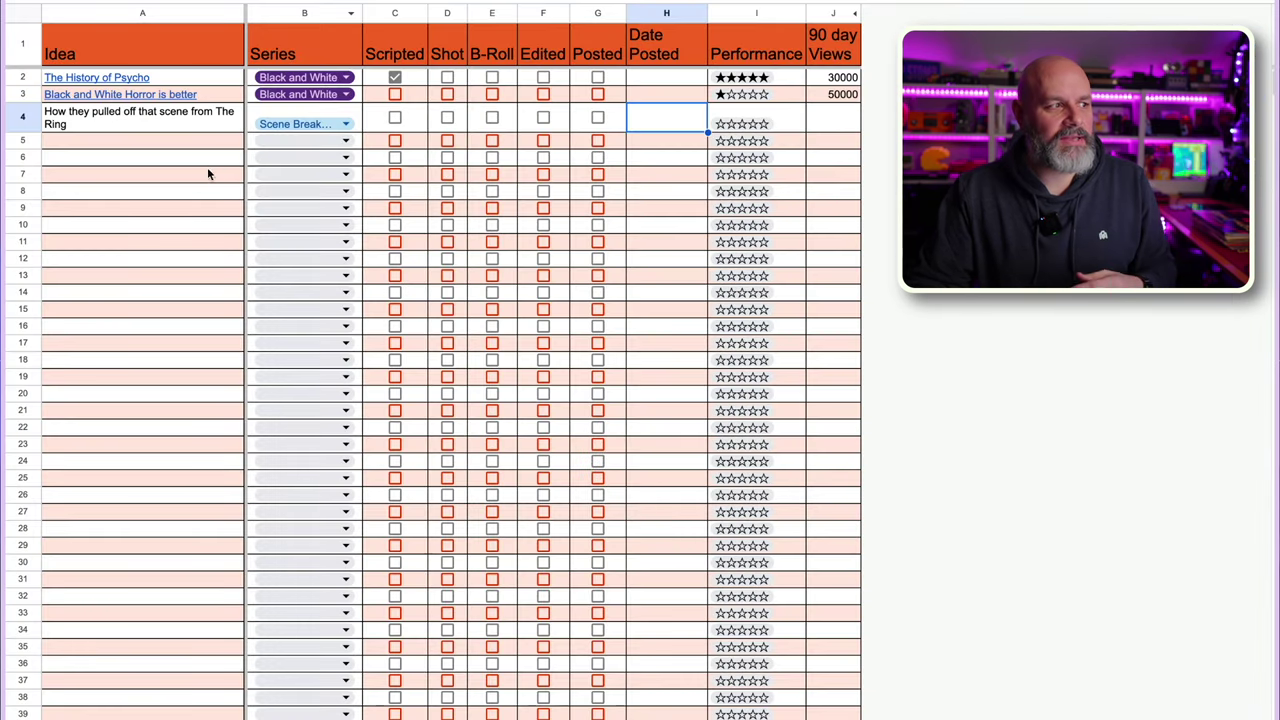
- Back in the idea spreadsheet, view the Series options available for "The History of Psycho" without changing the selection
click(207, 170)
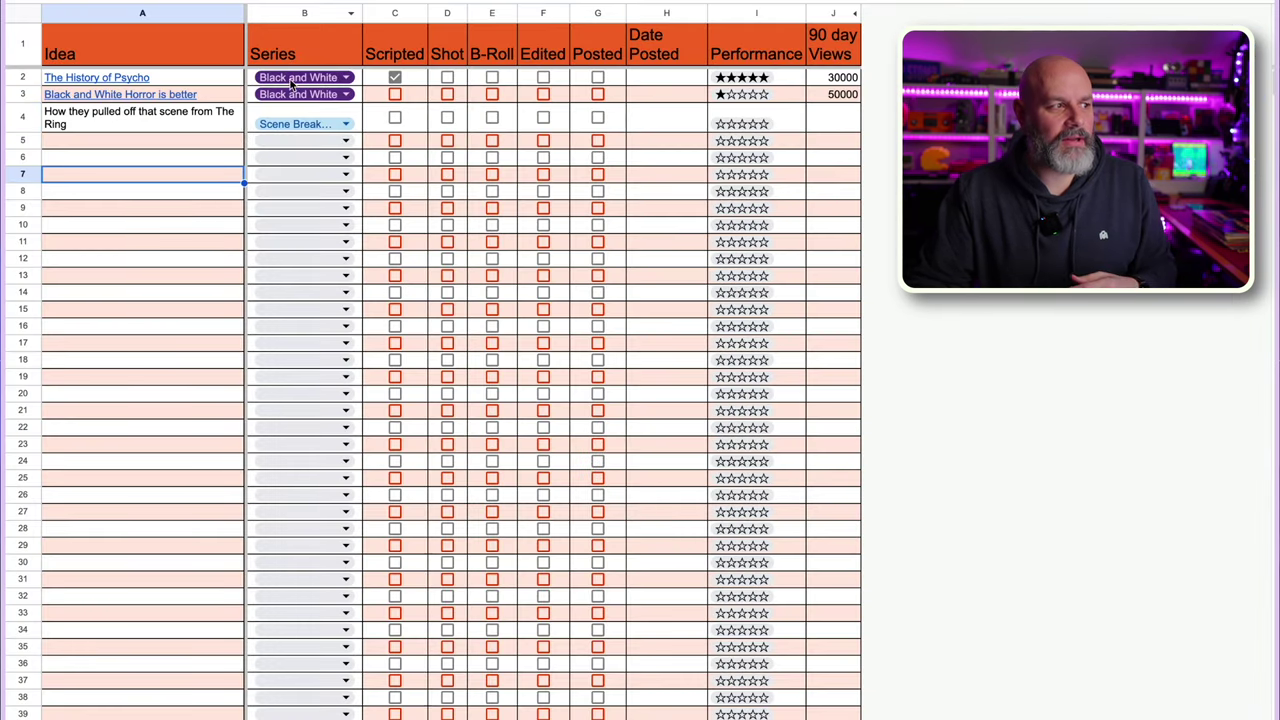
click(291, 80)
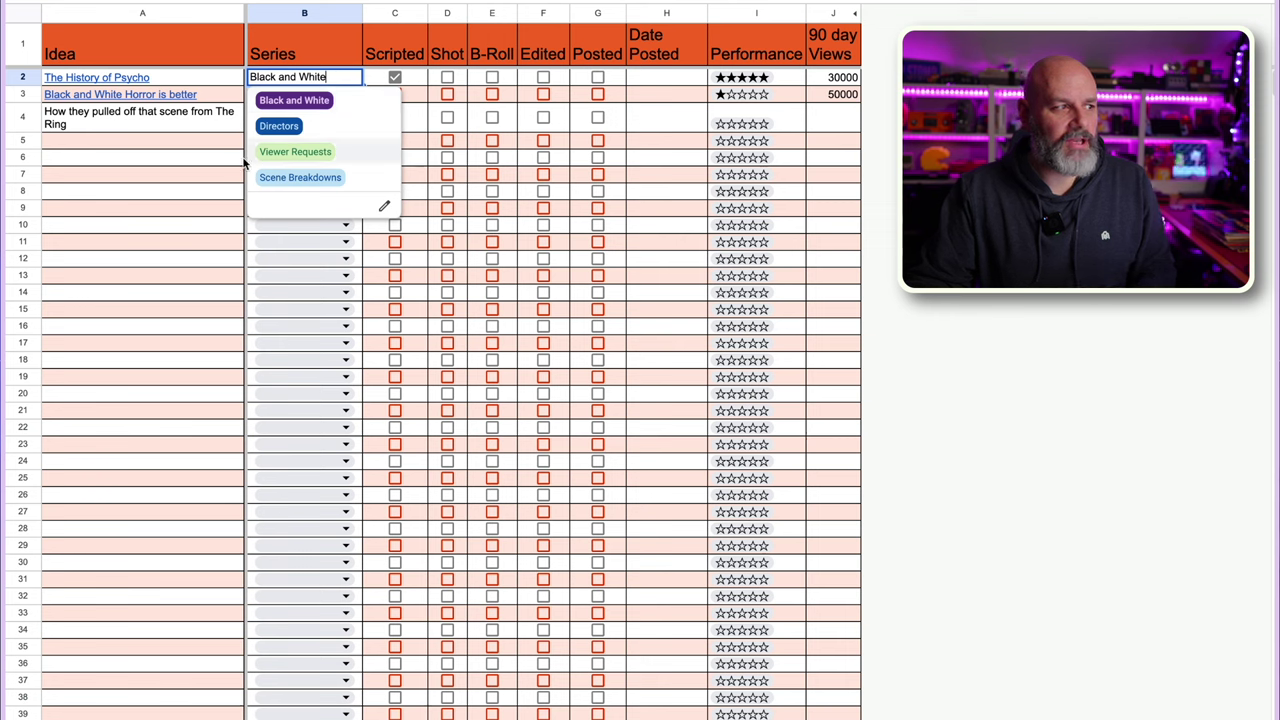
click(193, 196)
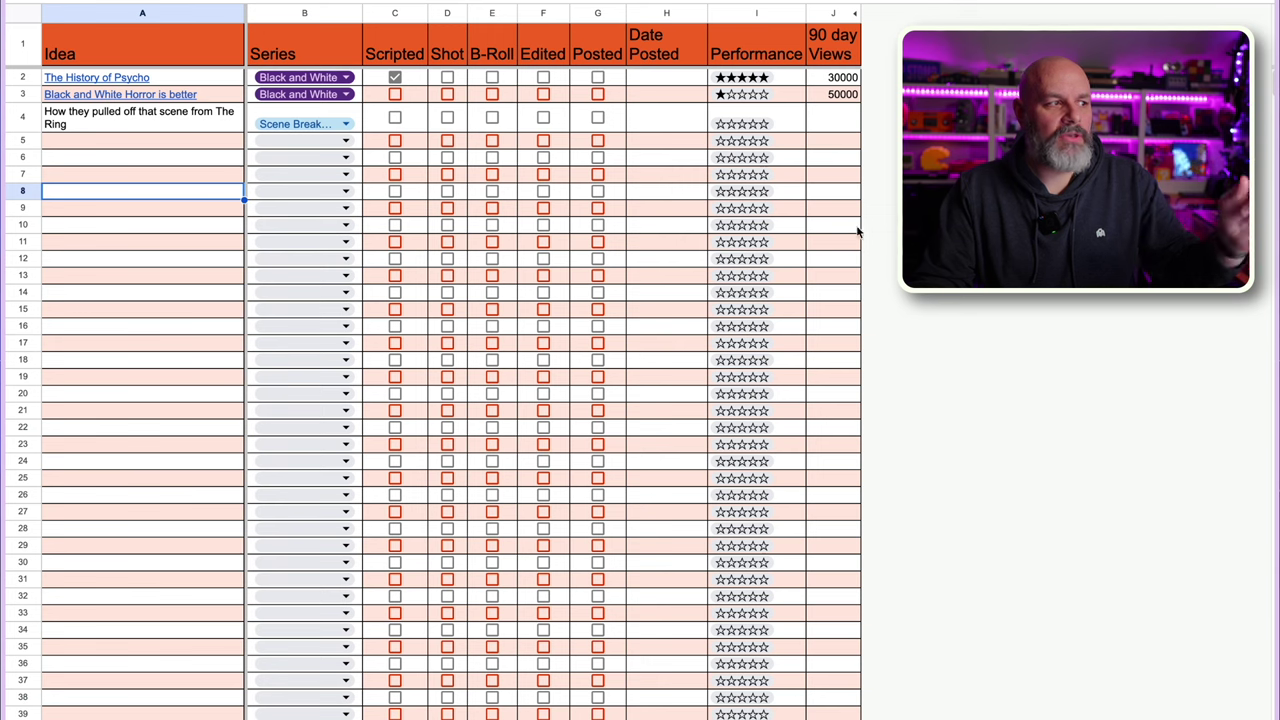
click(188, 80)
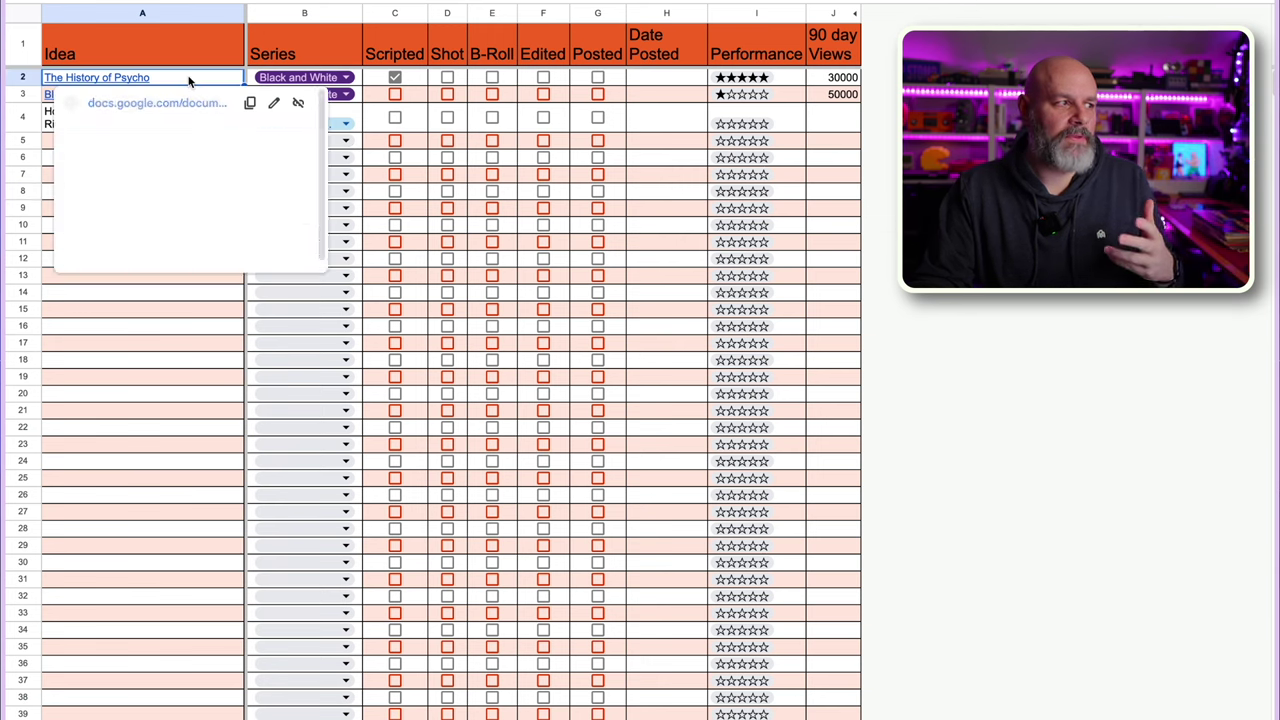
click(326, 78)
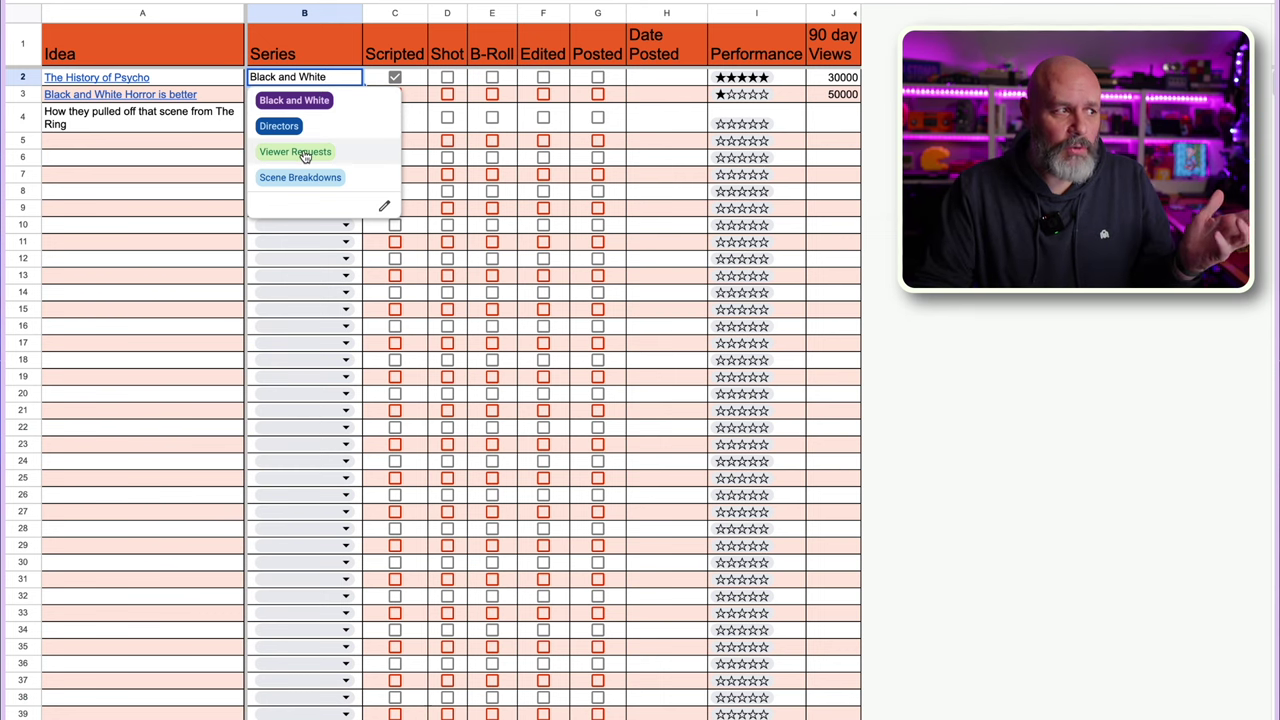
click(186, 178)
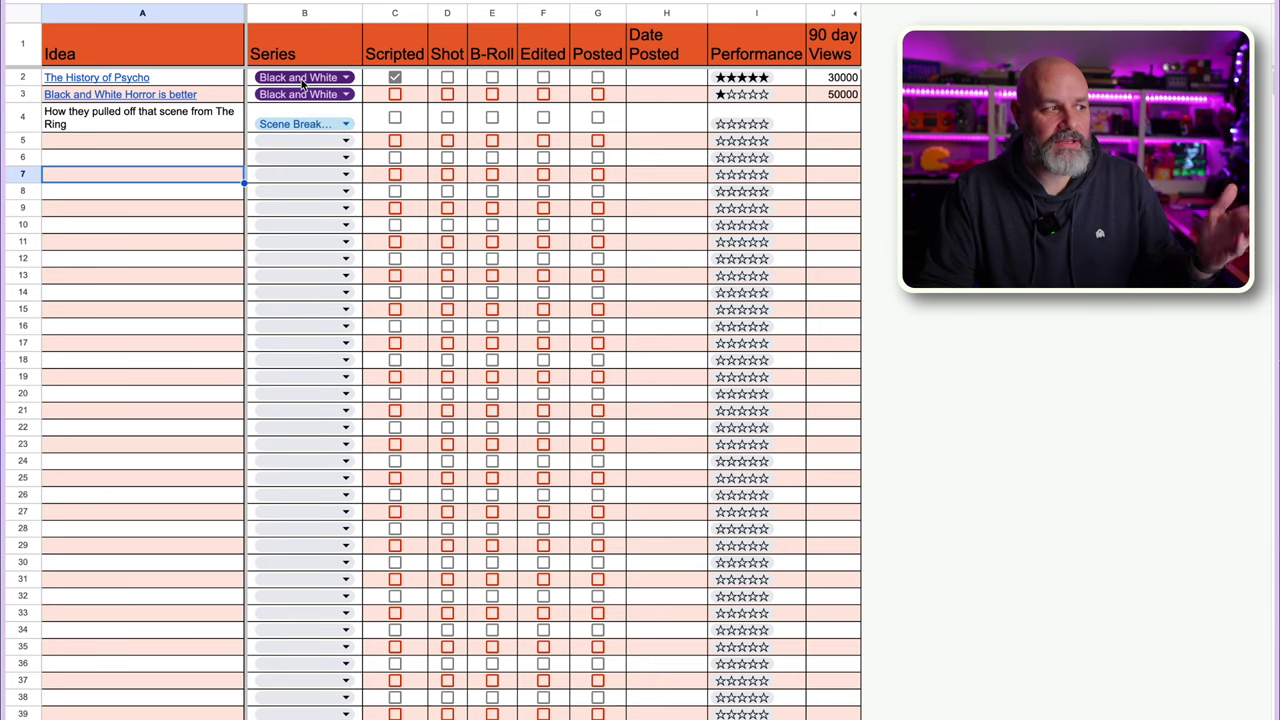
- Add "Comedy" as a new option to the Series dropdown and apply the change to all matching dropdowns
click(345, 77)
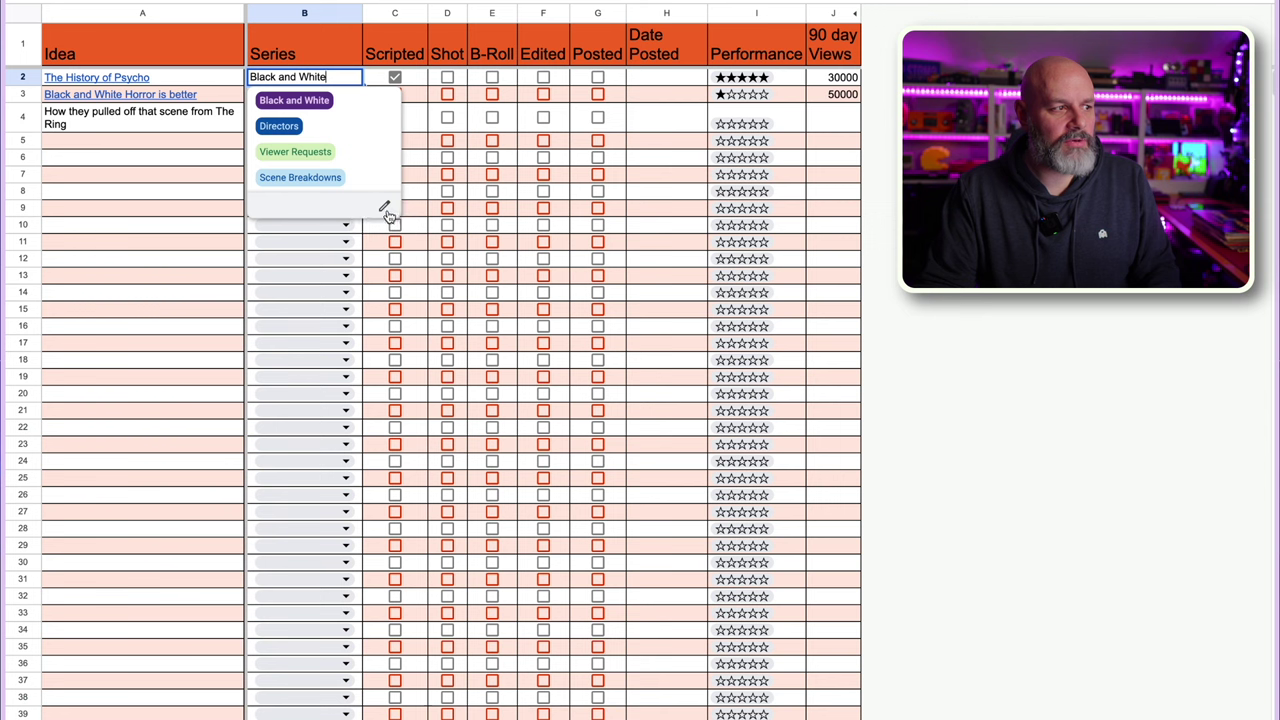
click(385, 208)
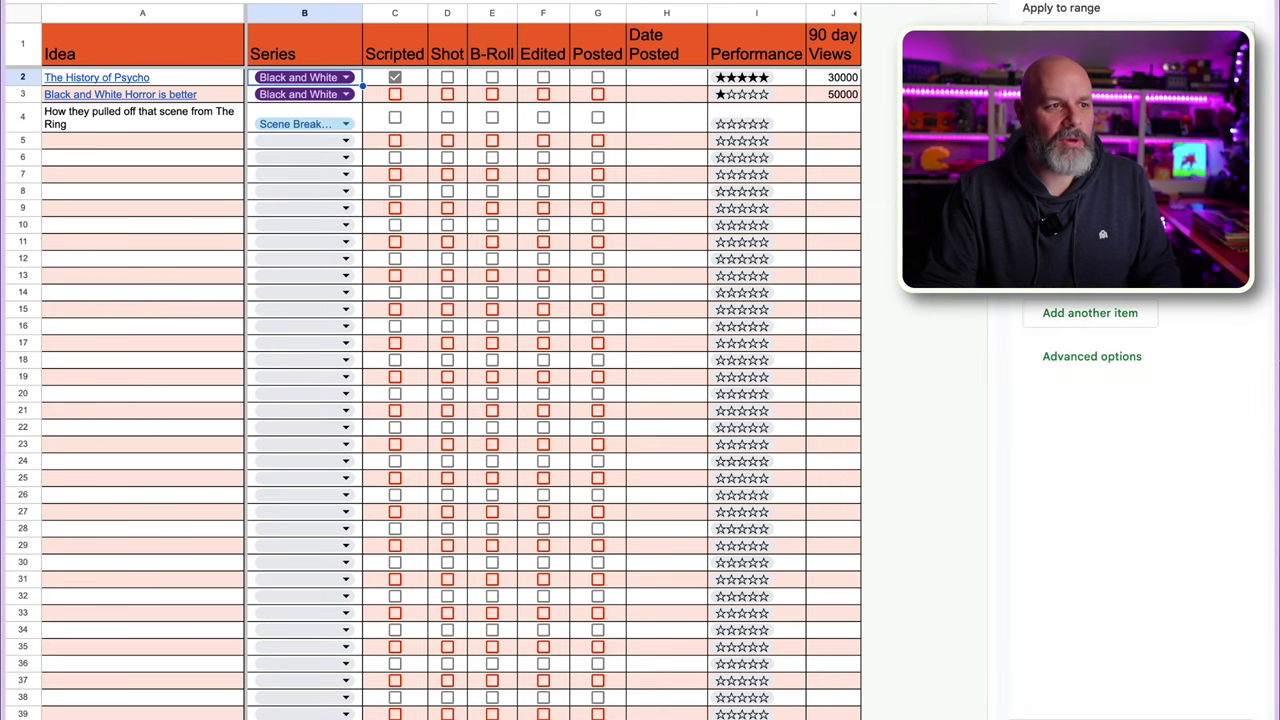
click(1118, 315)
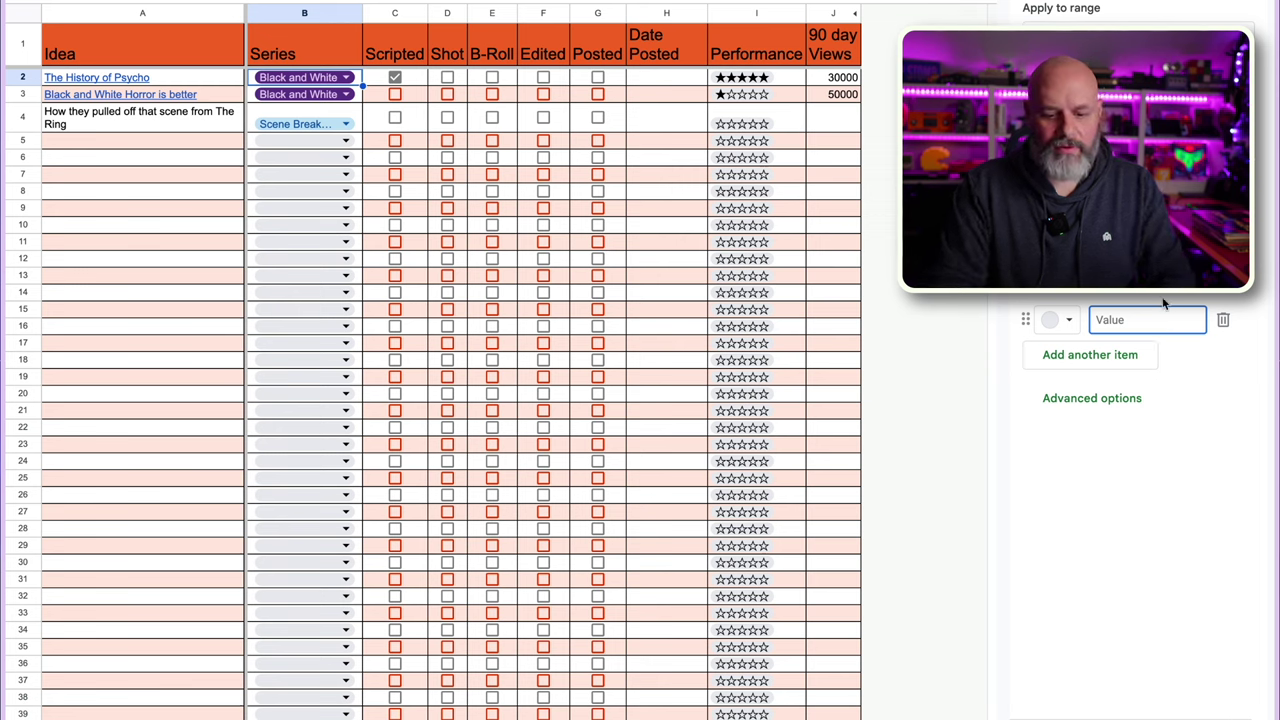
text(Comedy)
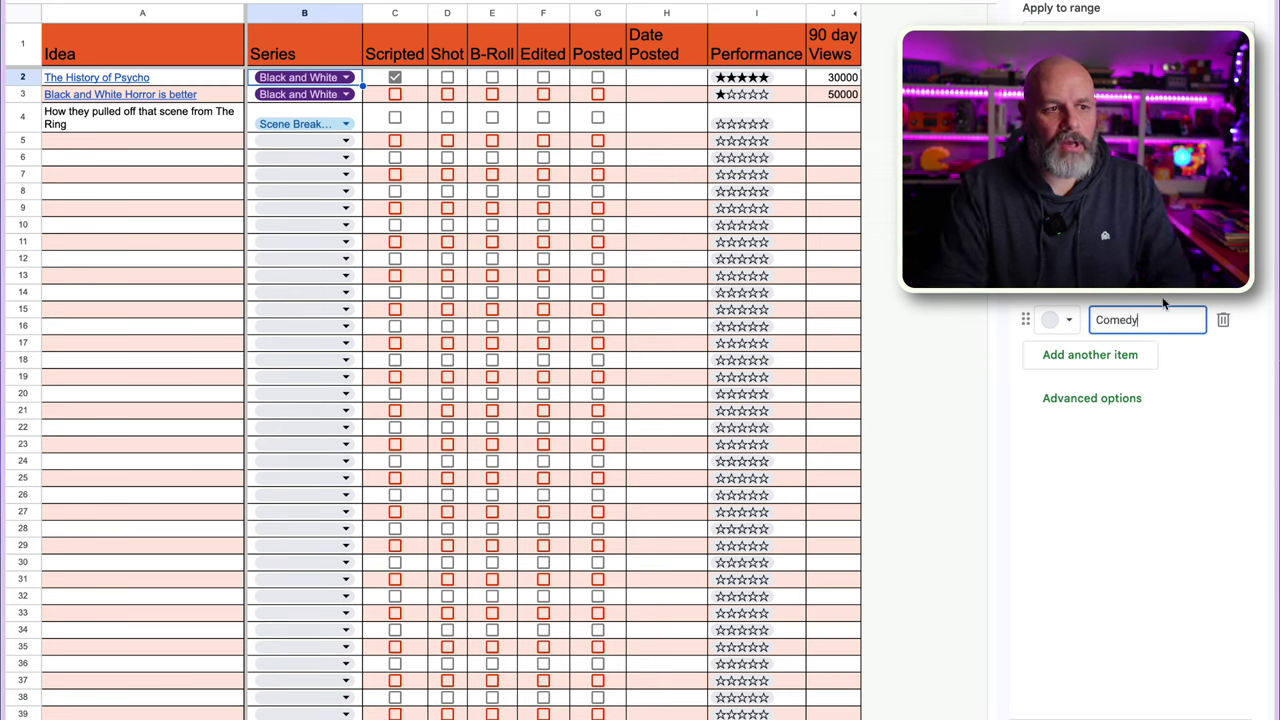
key(Return)
click(1222, 360)
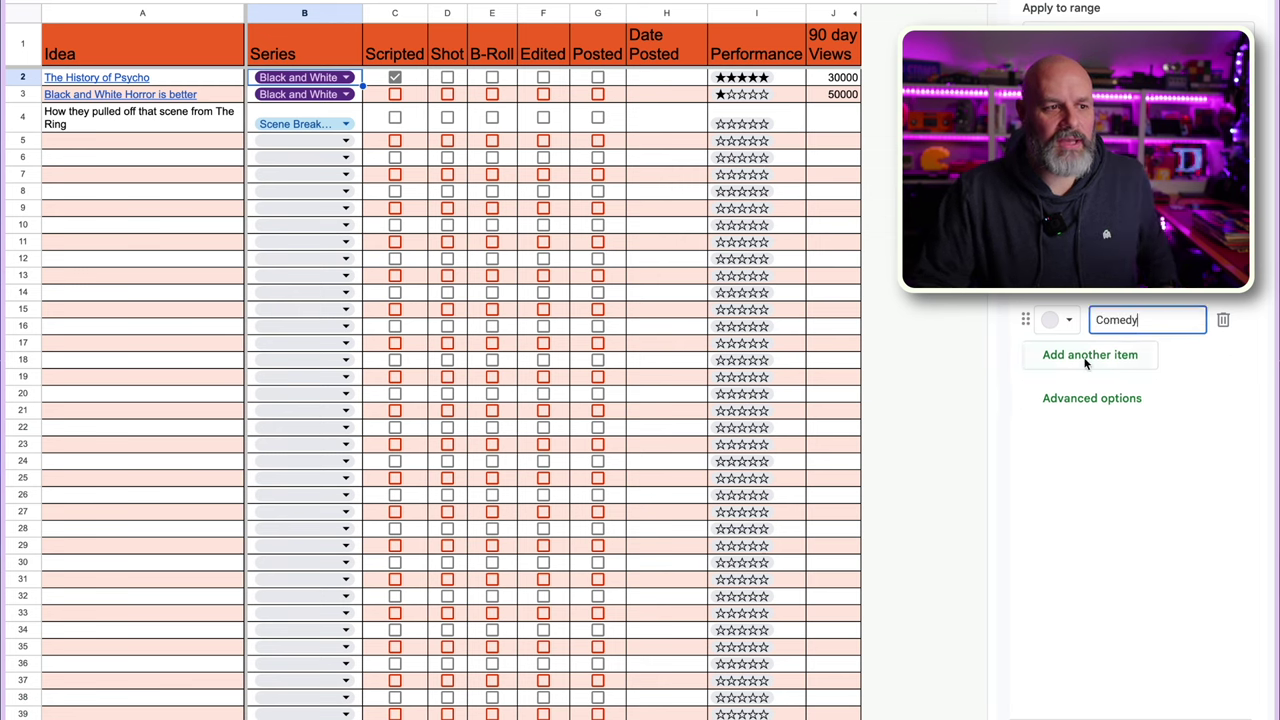
click(1240, 702)
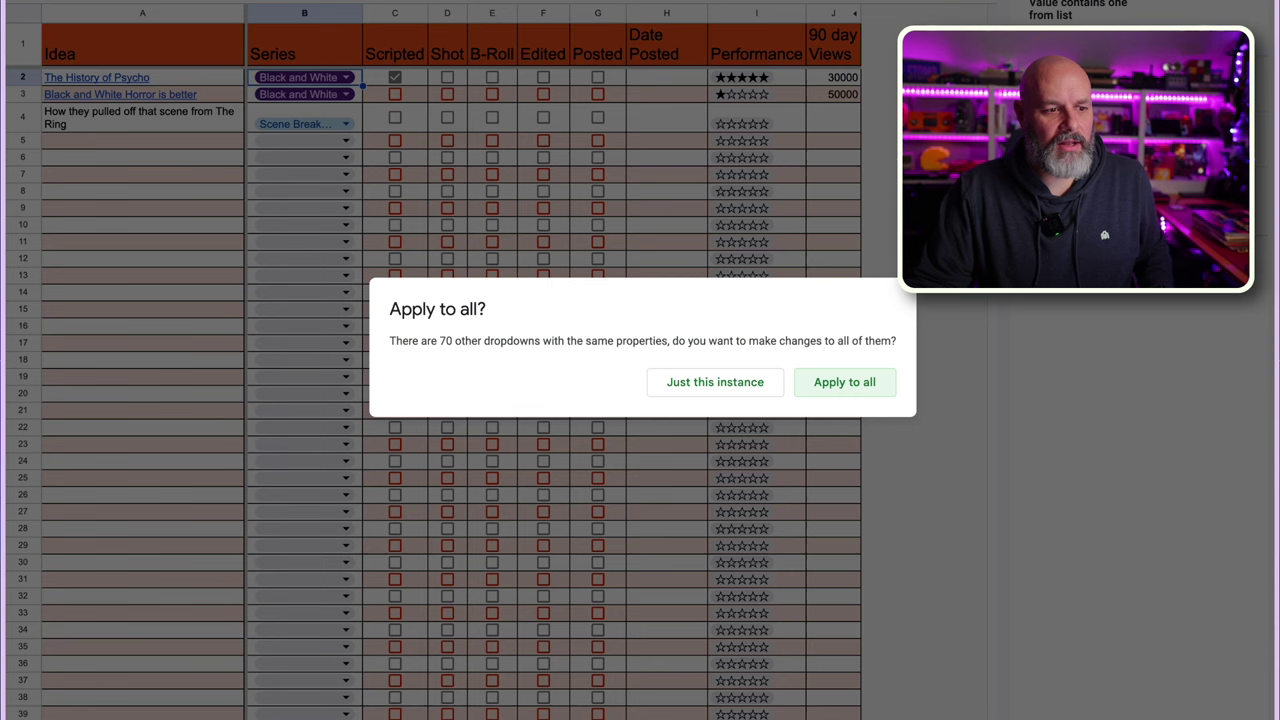
click(870, 390)
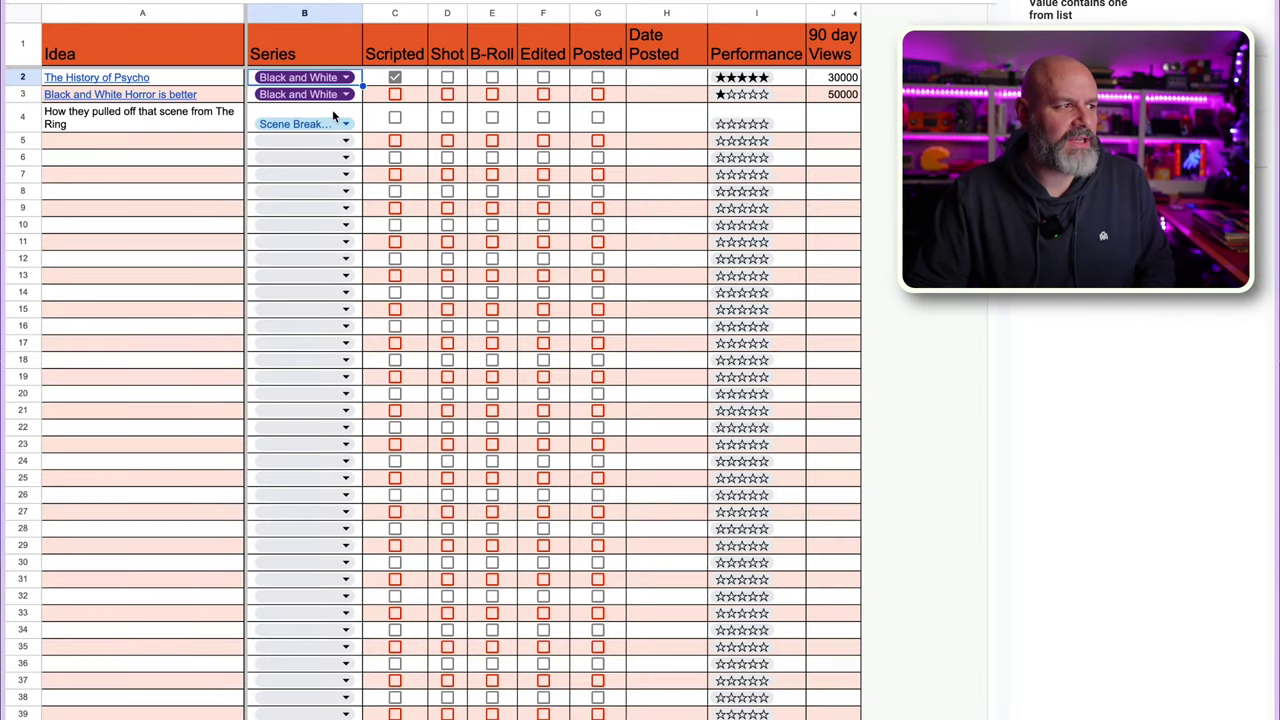
- Set the Series in row 5 to Comedy and enter "The Hangover" as its Idea
click(345, 140)
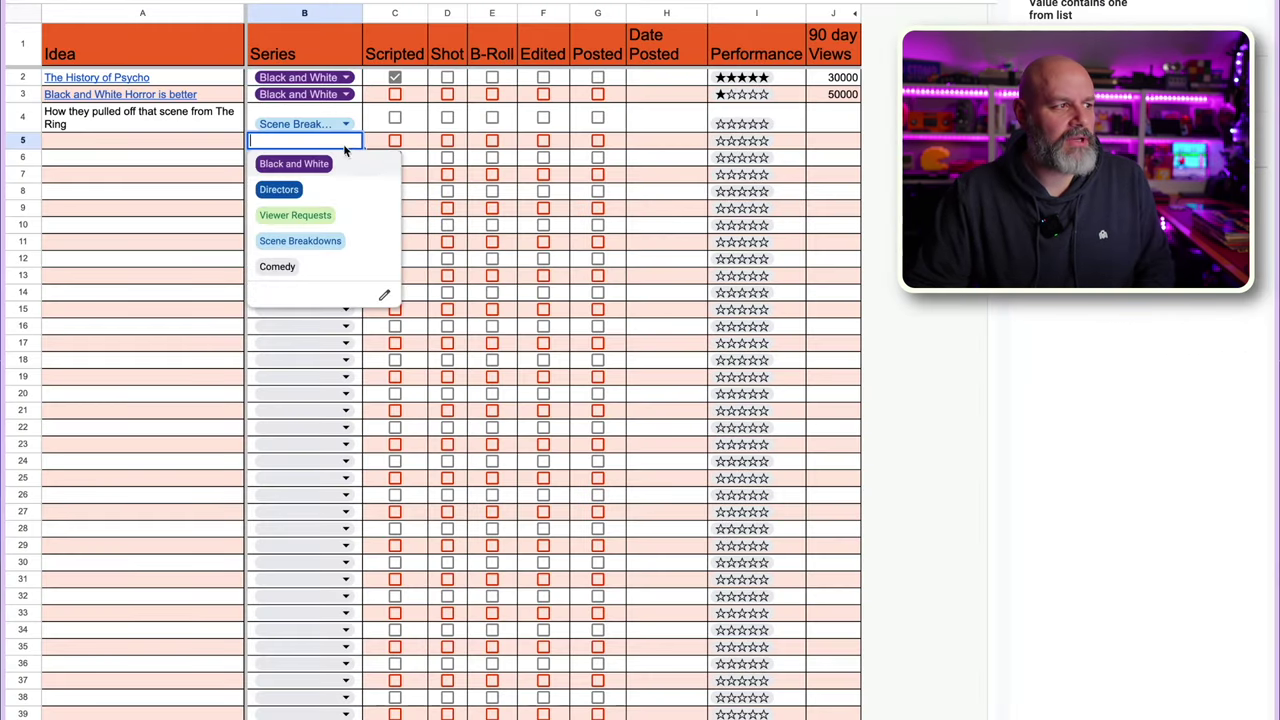
click(290, 267)
click(180, 145)
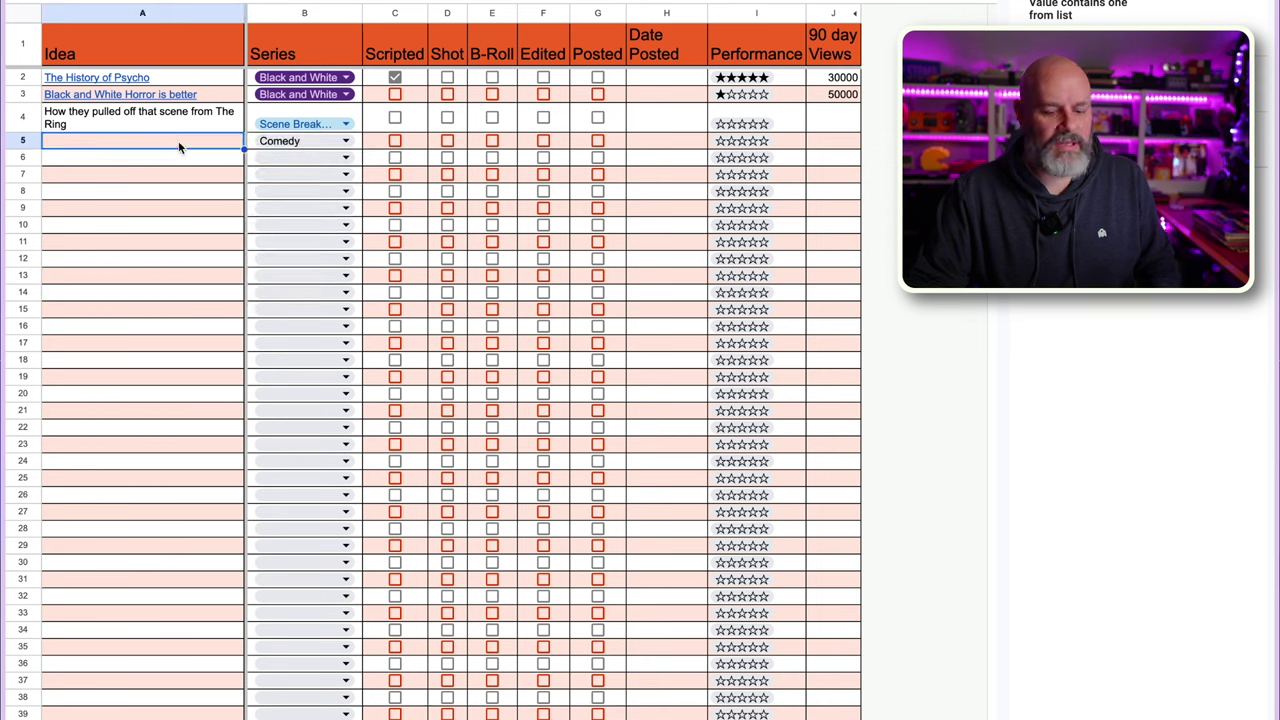
text(The Hangover)
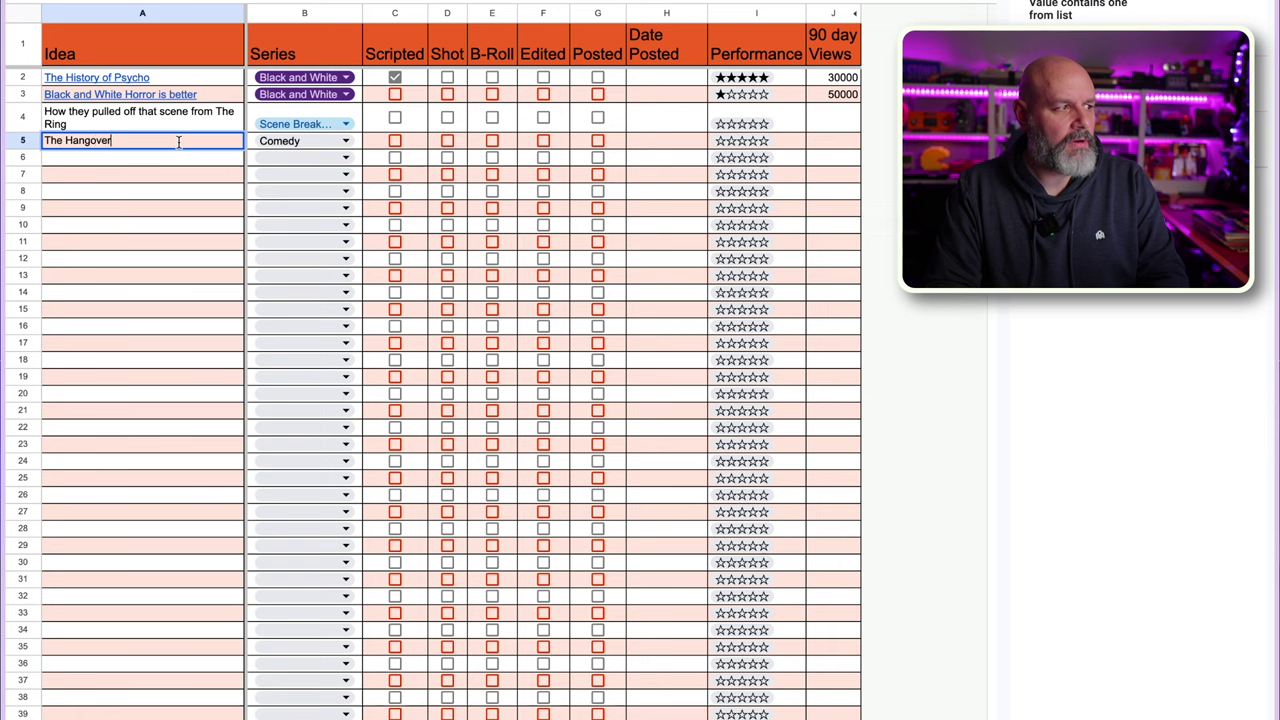
key(Return)
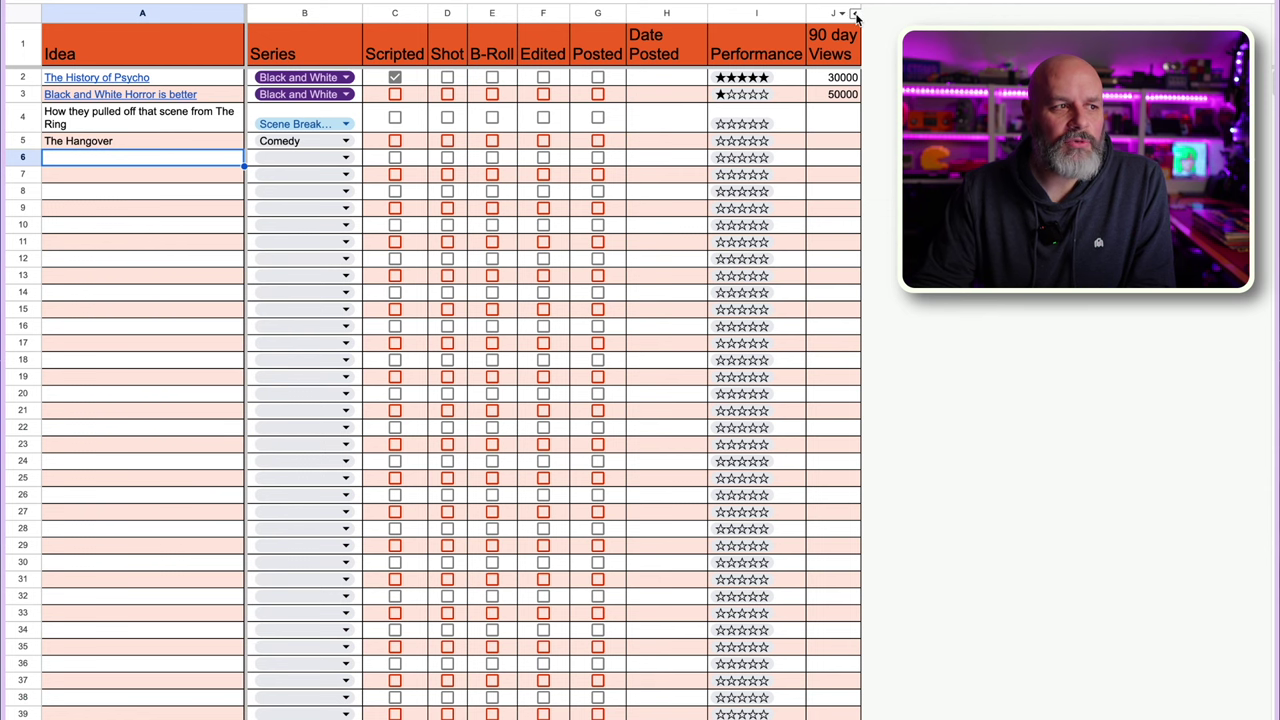
- Unhide columns K to R after 90 day Views and bring the ad tracking columns into view
click(856, 14)
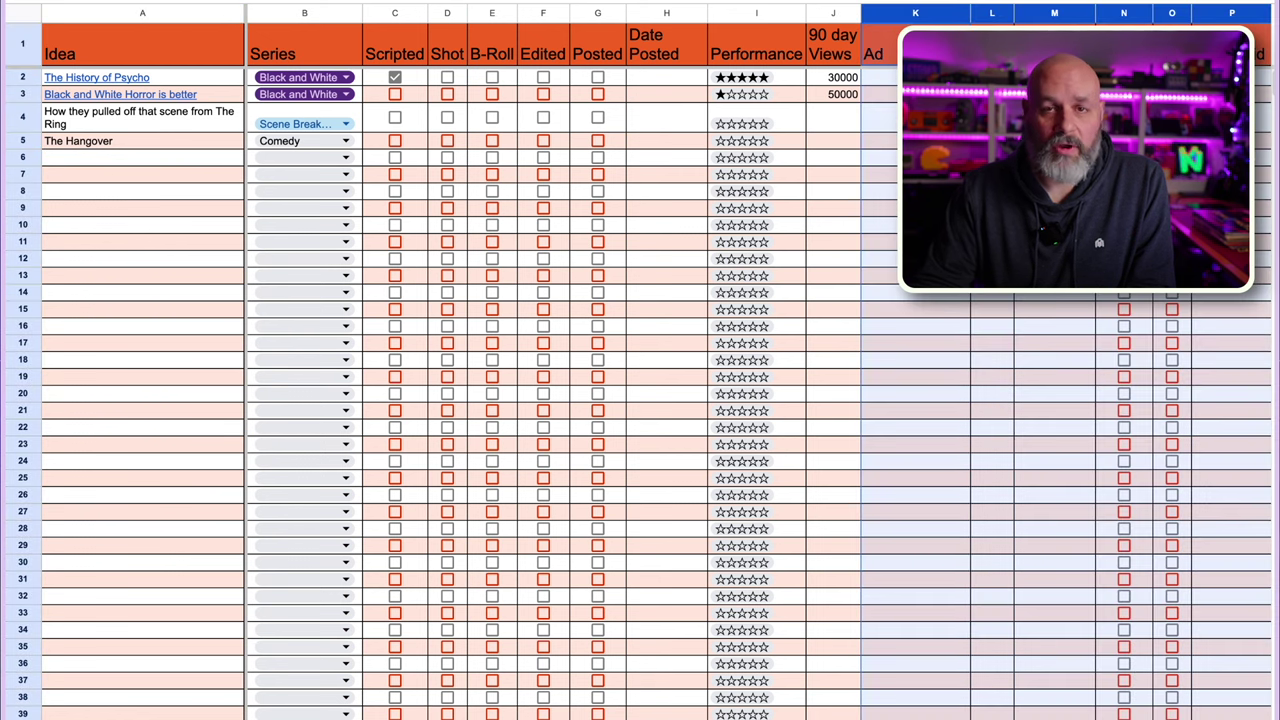
scroll(640, 400, right, 2)
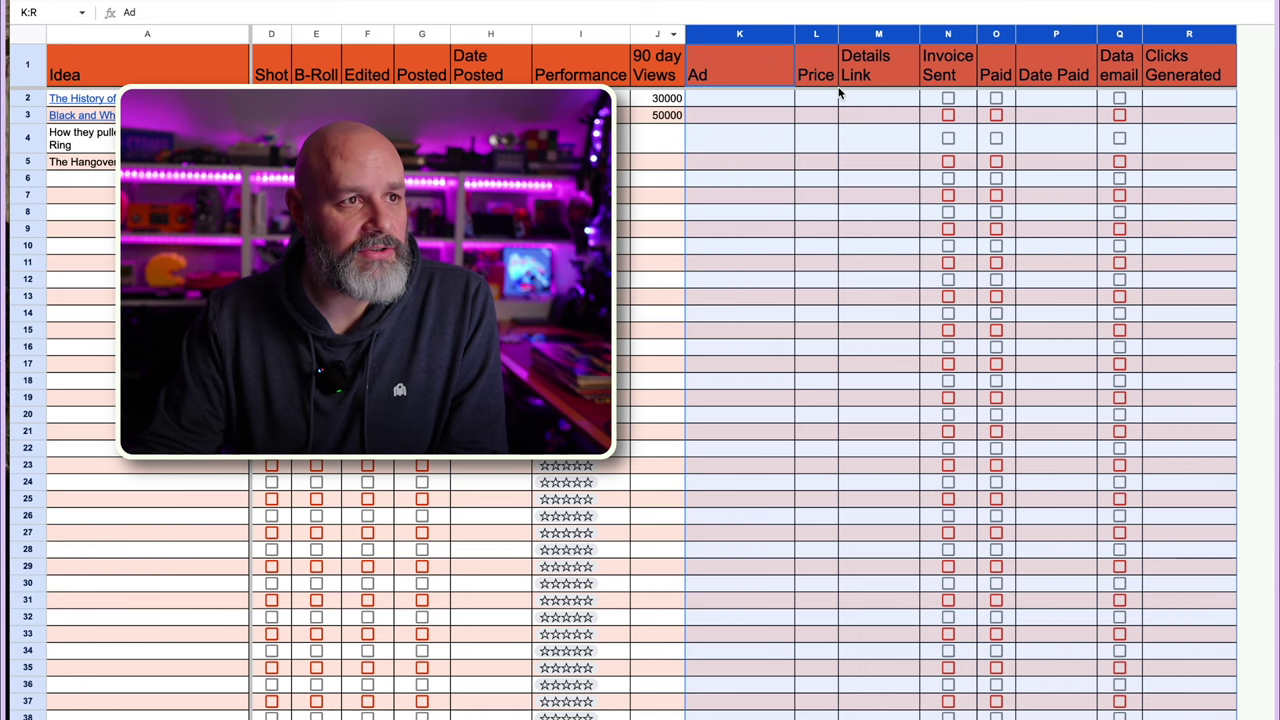
- Enter "moviepass" as the Ad for "The History of Psycho" in row 2
click(724, 100)
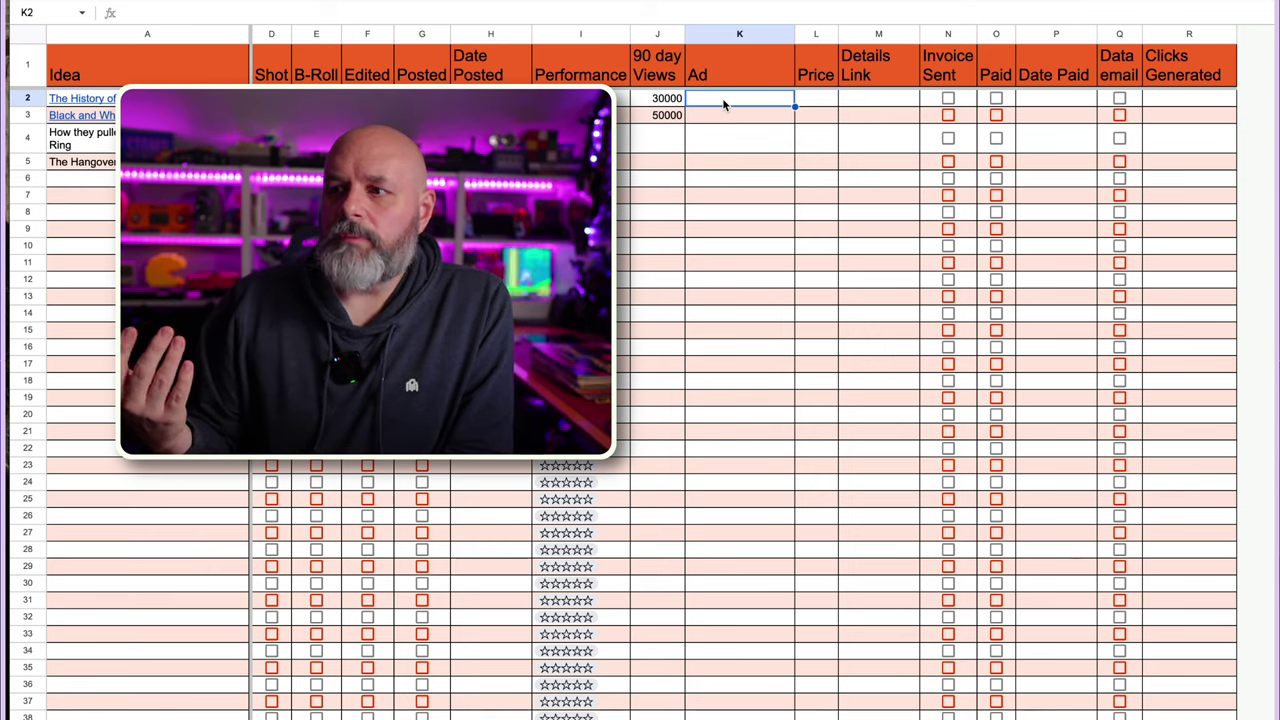
text(move)
key(BackSpace)
text(iepass)
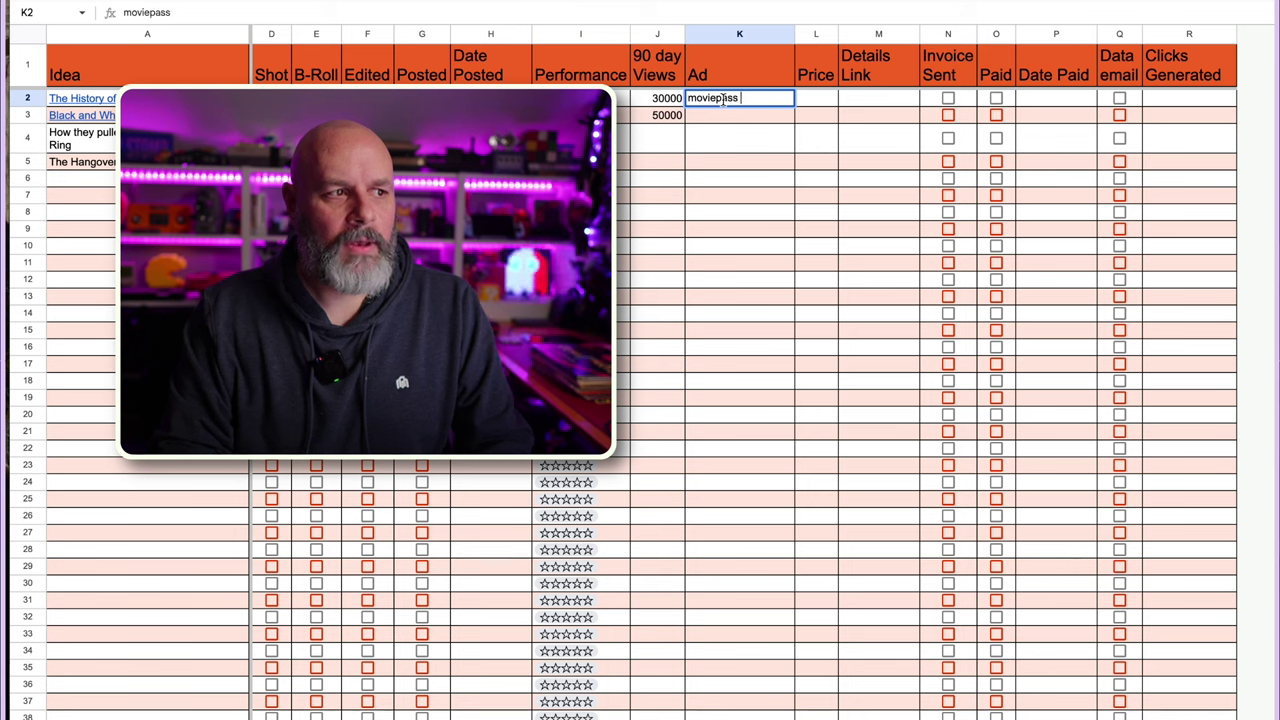
key(Return)
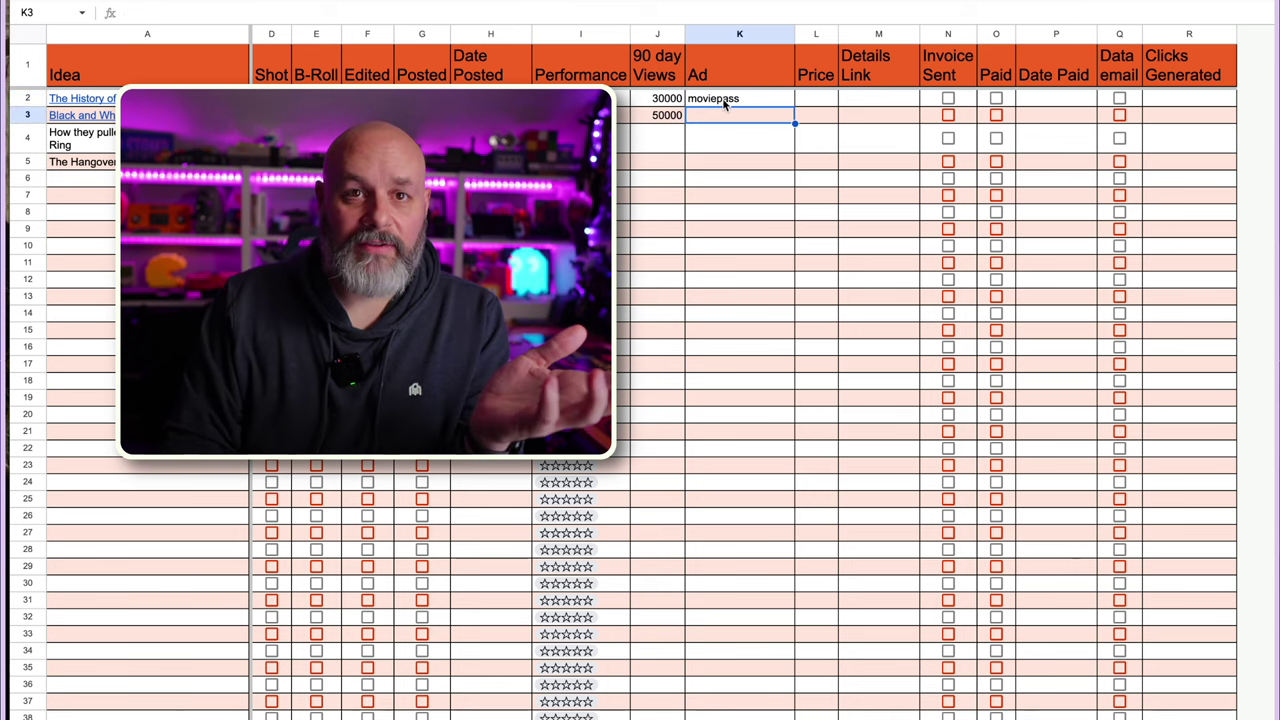
click(723, 98)
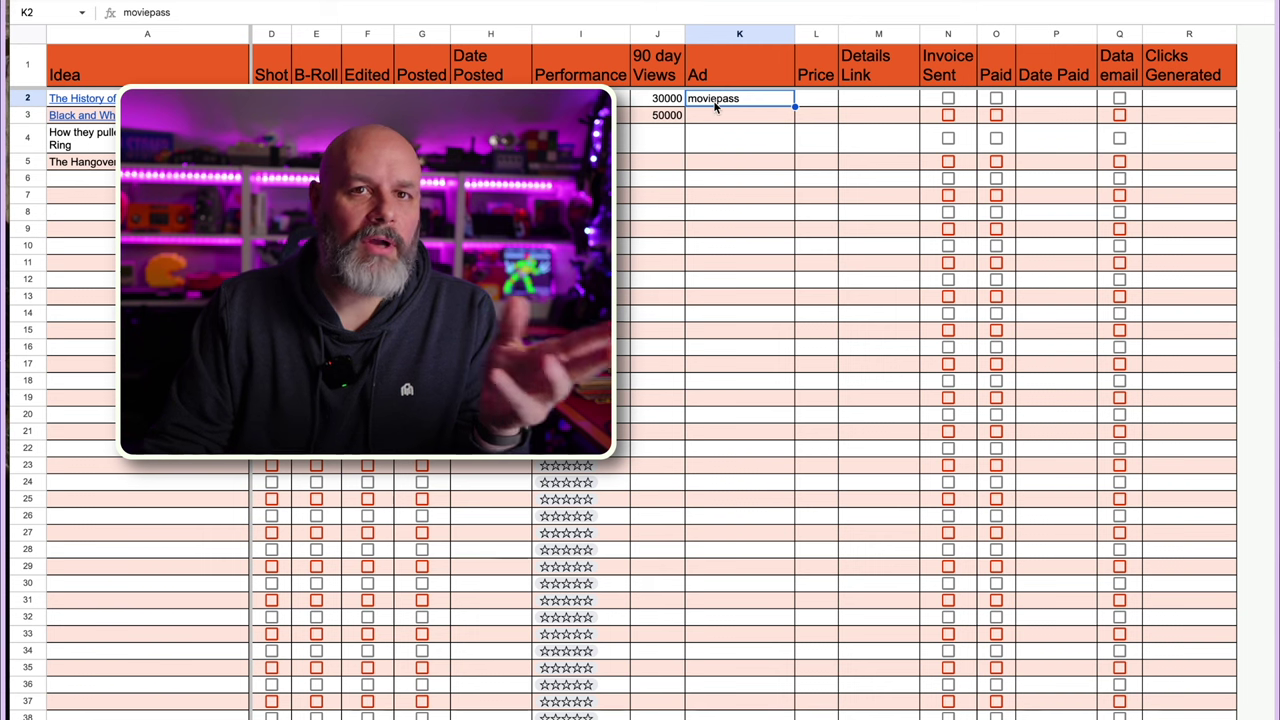
- Enter "$" as the Price of the moviepass ad in row 2
click(814, 101)
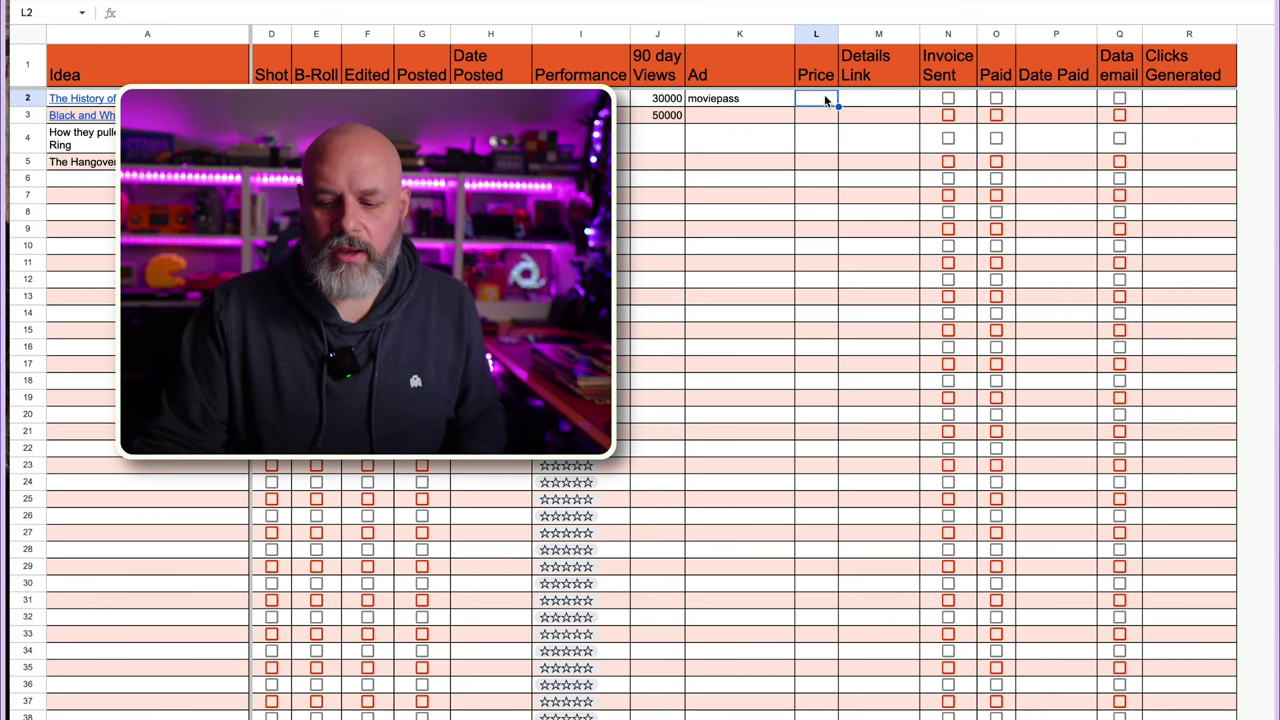
text($)
key(Return)
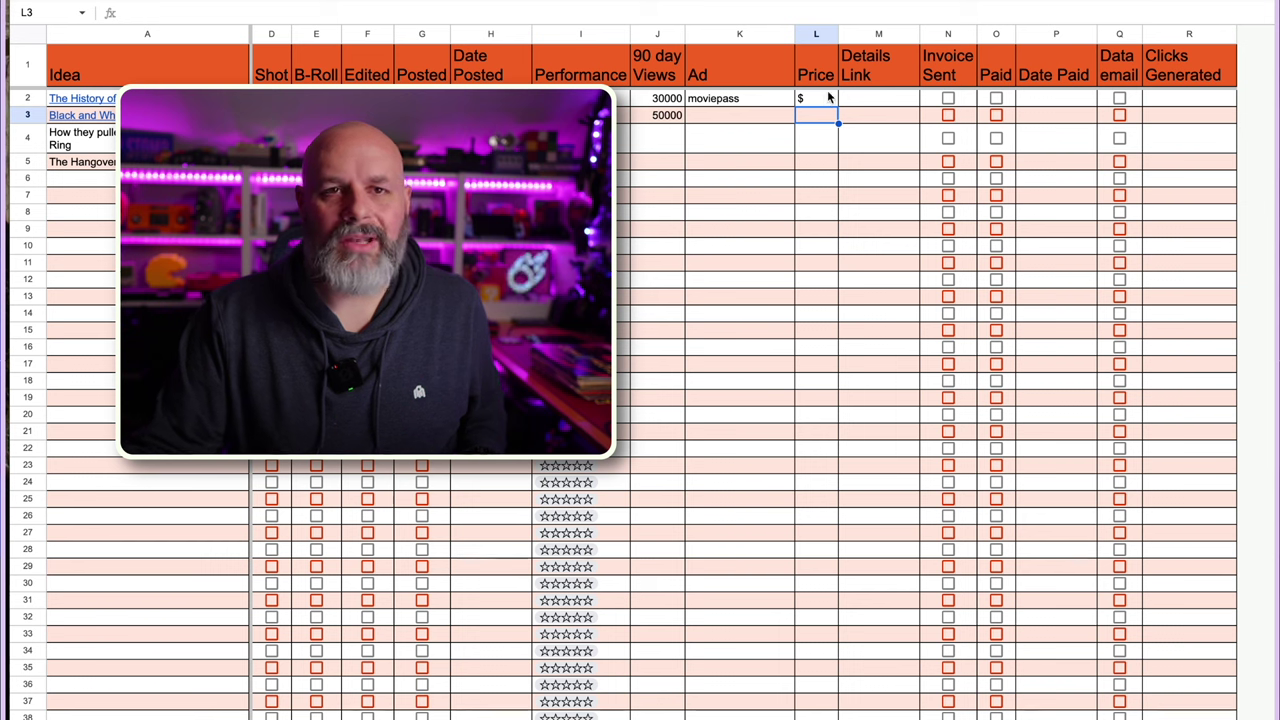
- Mark the moviepass ad in row 2 as Invoice Sent and Paid
click(866, 102)
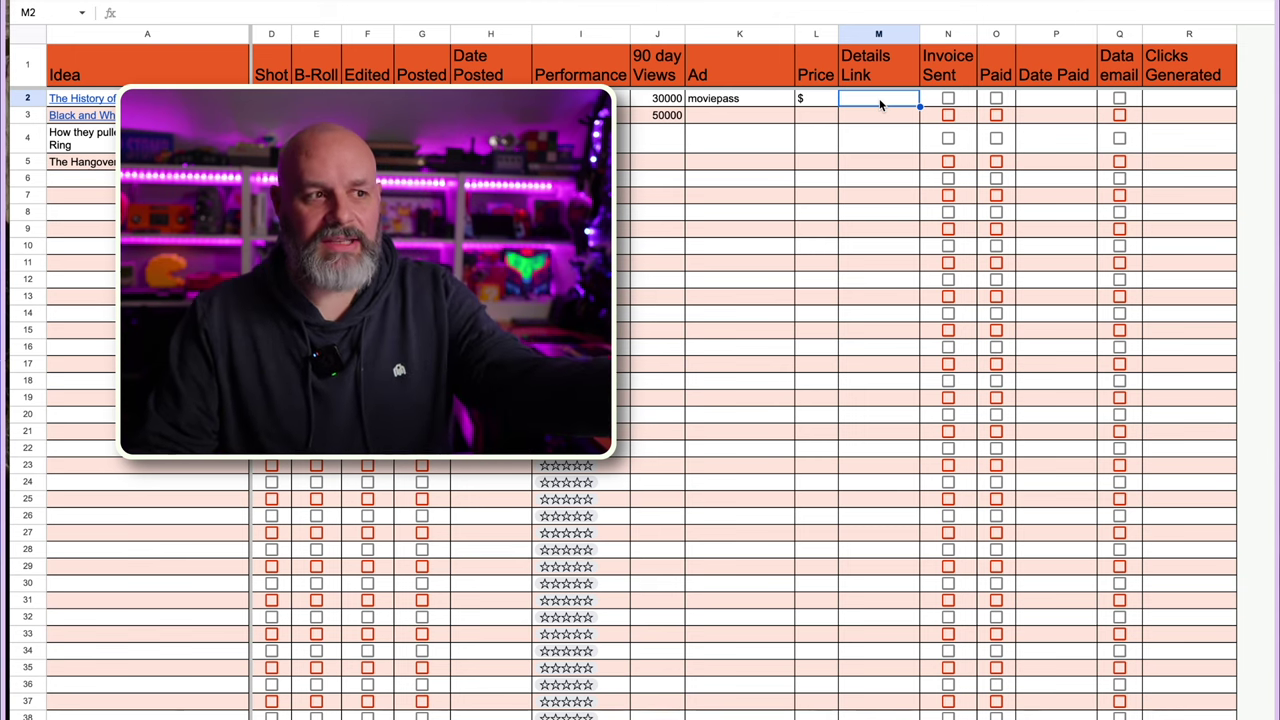
click(949, 99)
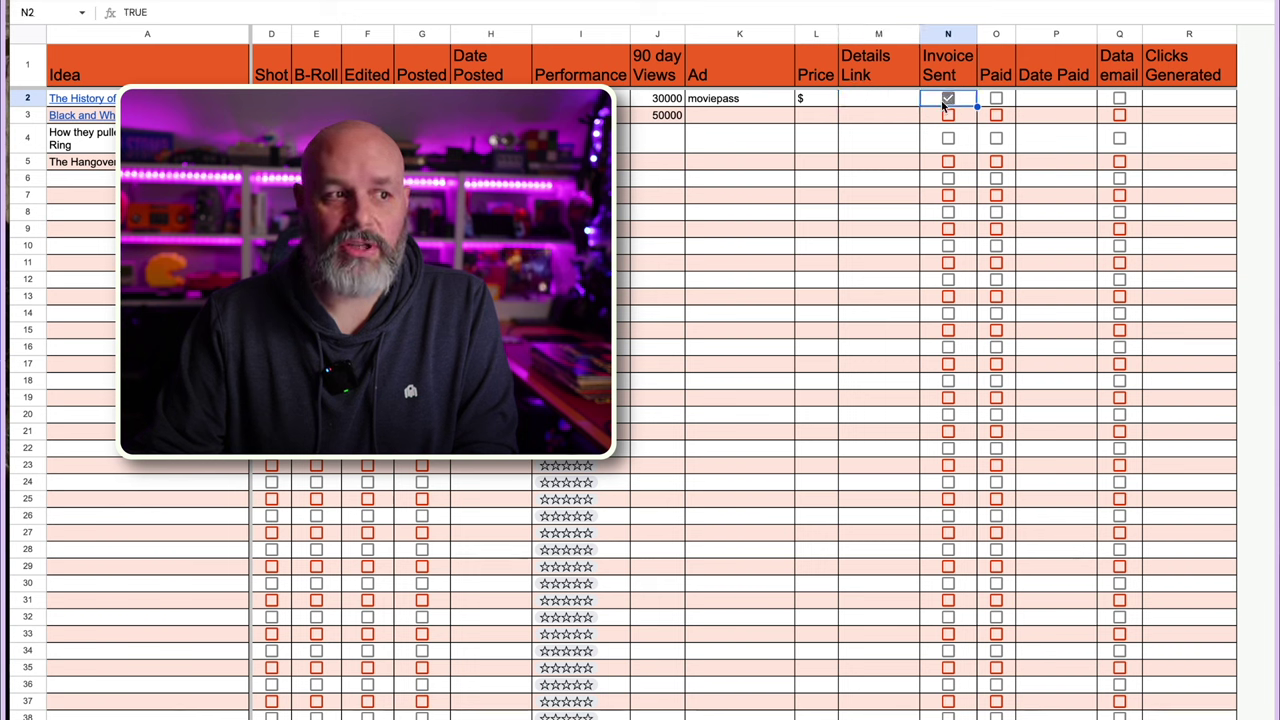
click(997, 99)
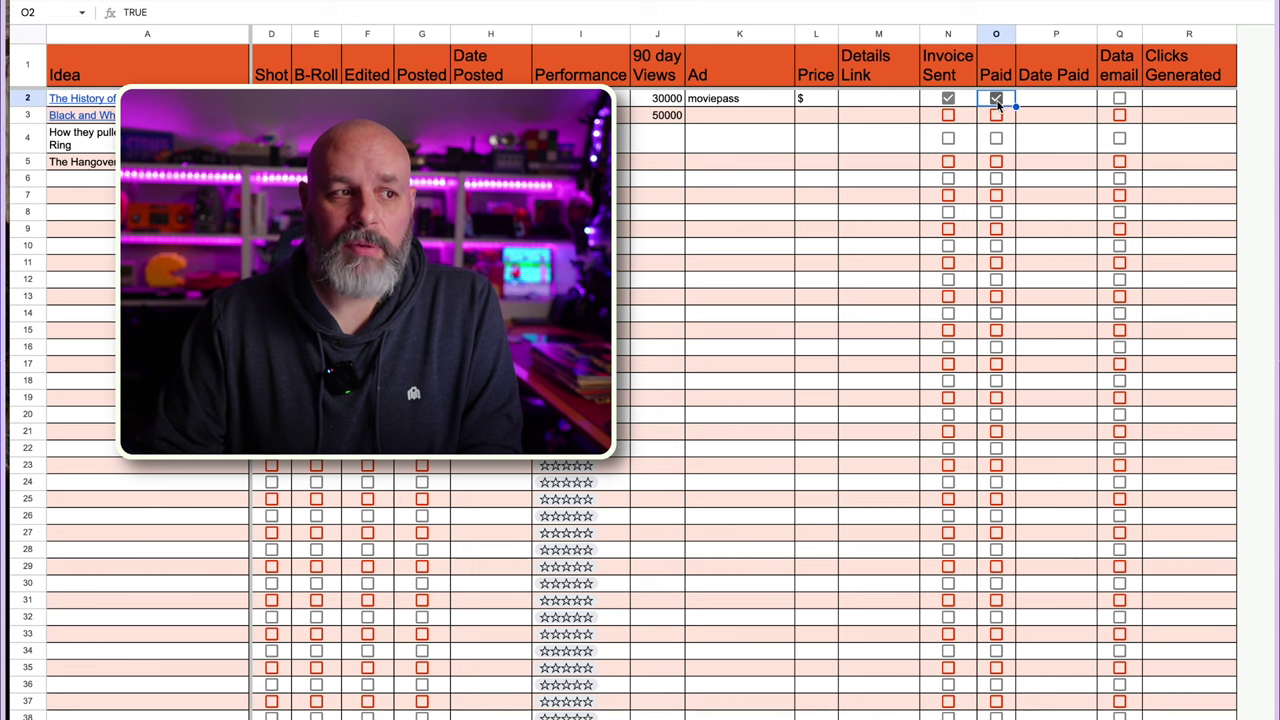
- Examine the Date Paid cell of row 2 alongside its Date Posted and Details Link cells
click(1076, 100)
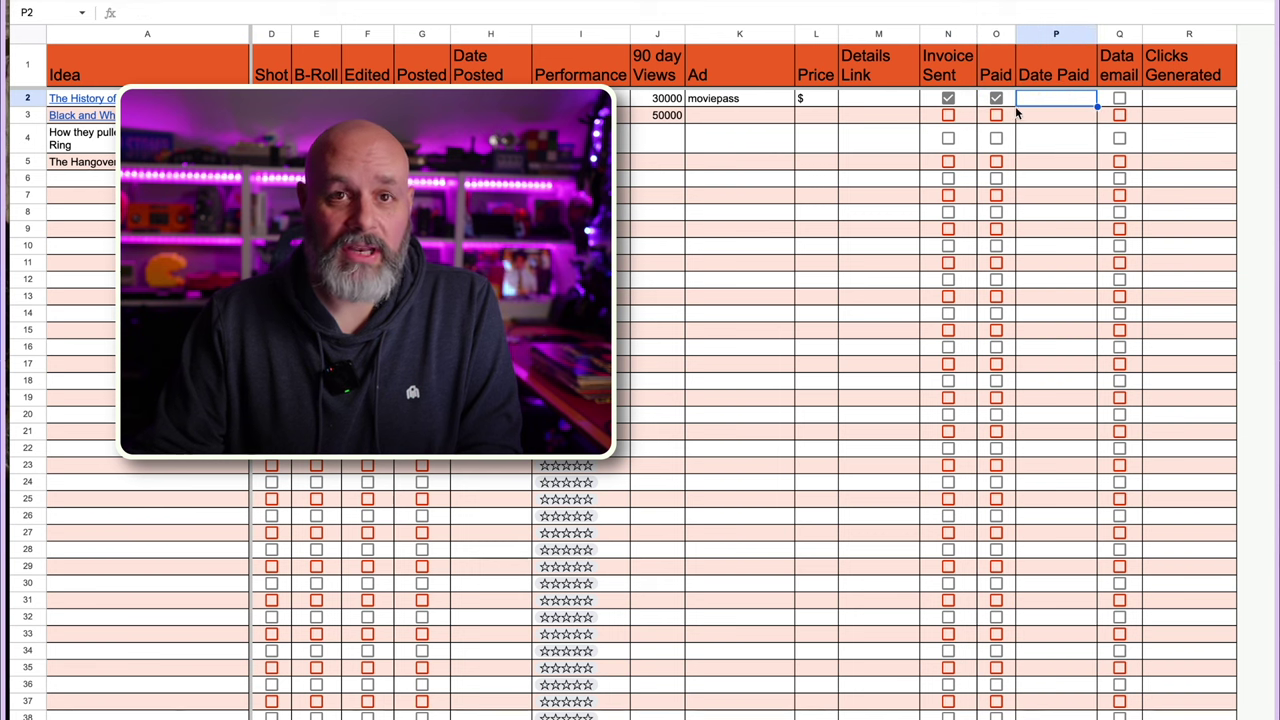
click(490, 98)
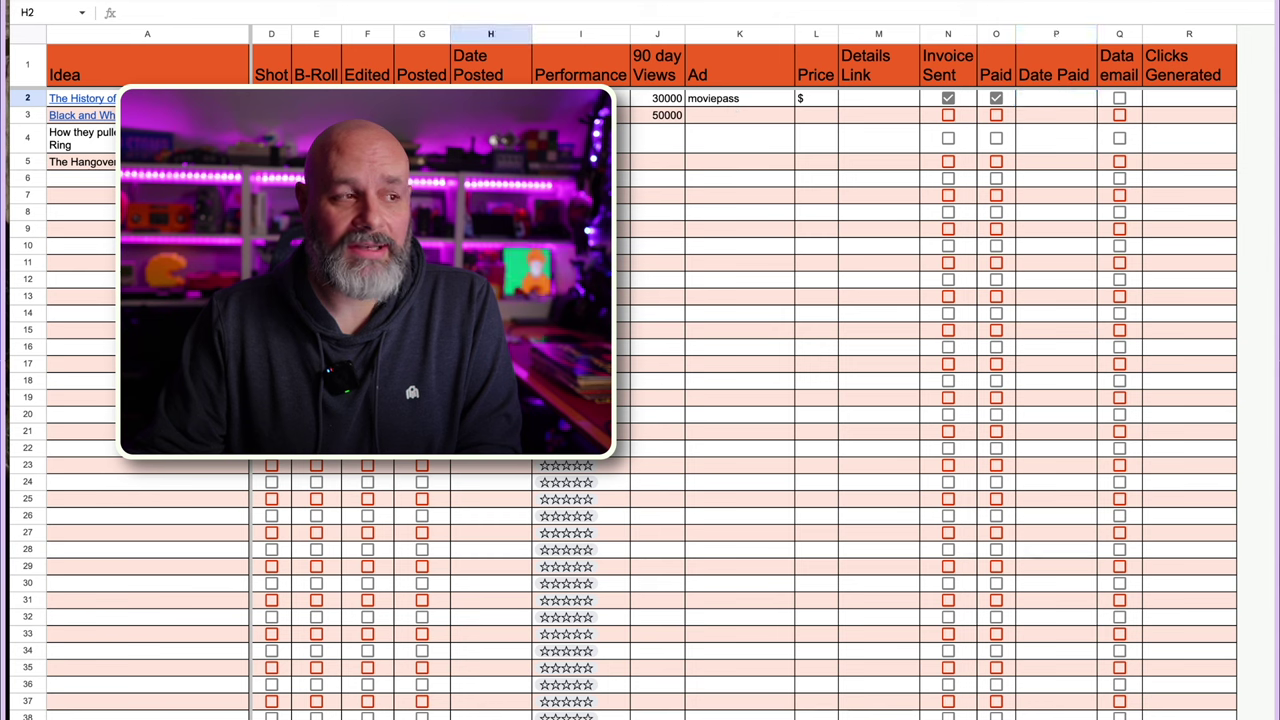
click(1066, 103)
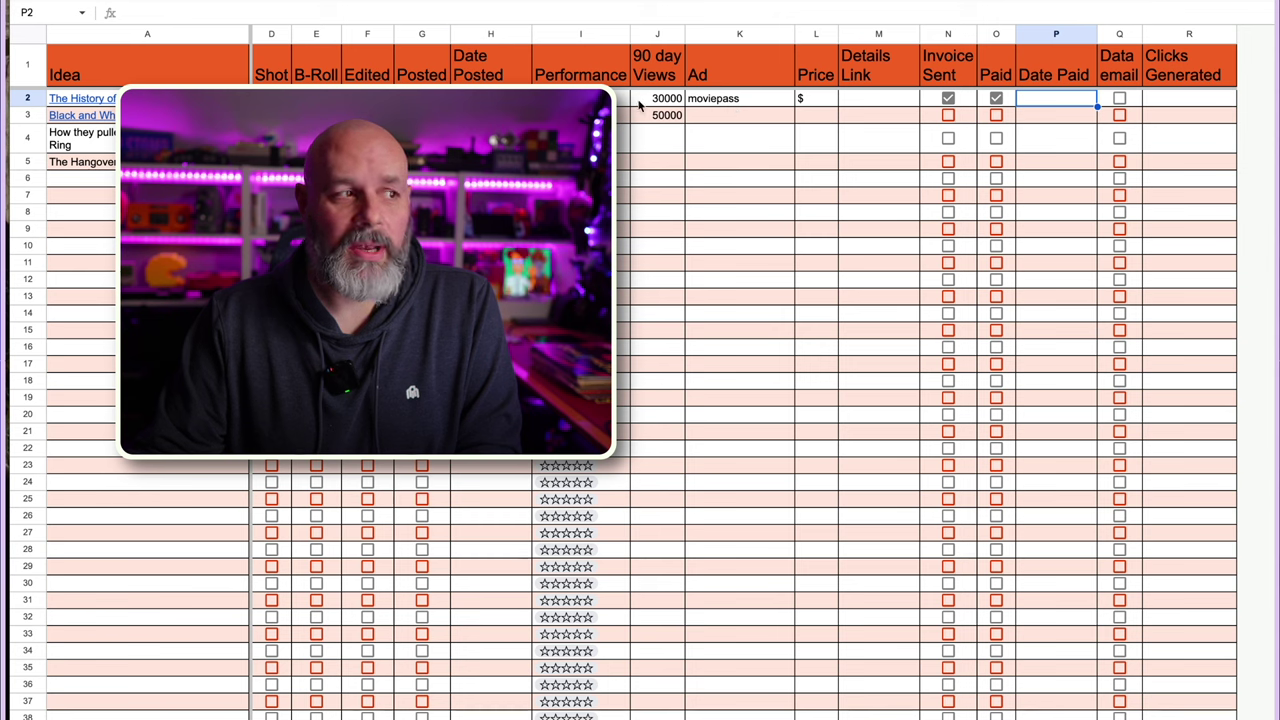
click(490, 98)
click(1077, 100)
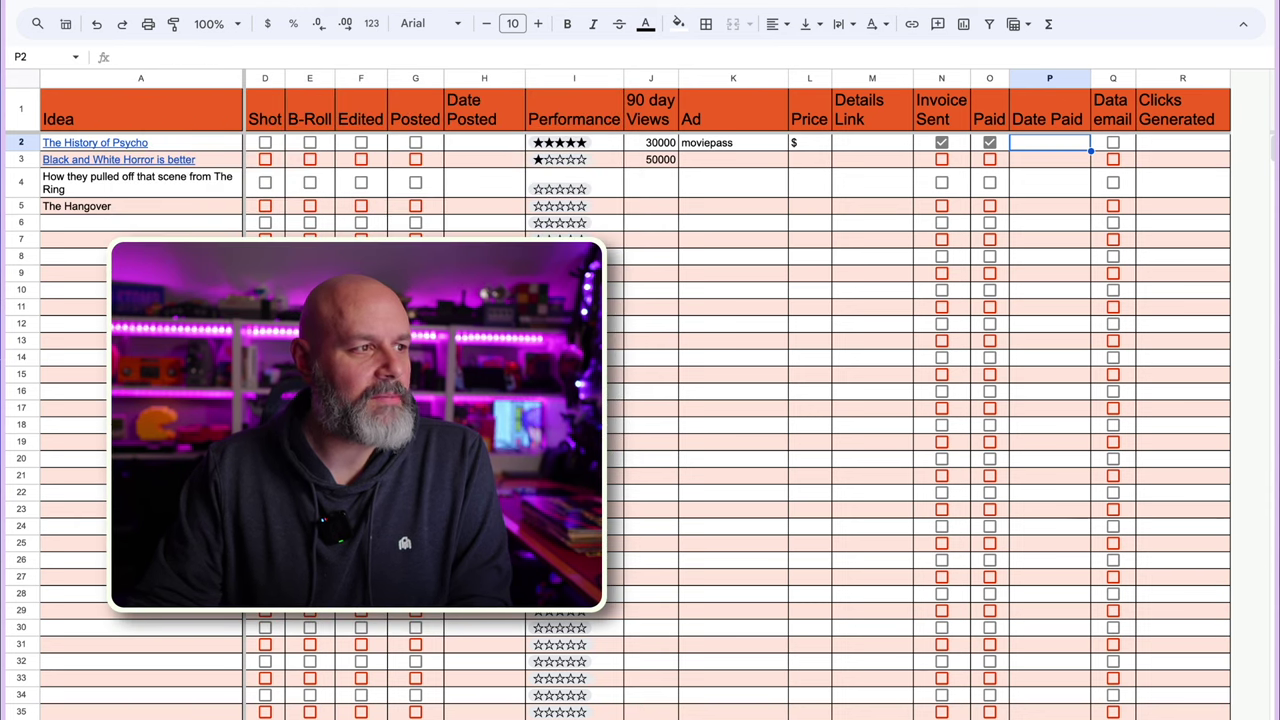
click(504, 142)
click(882, 141)
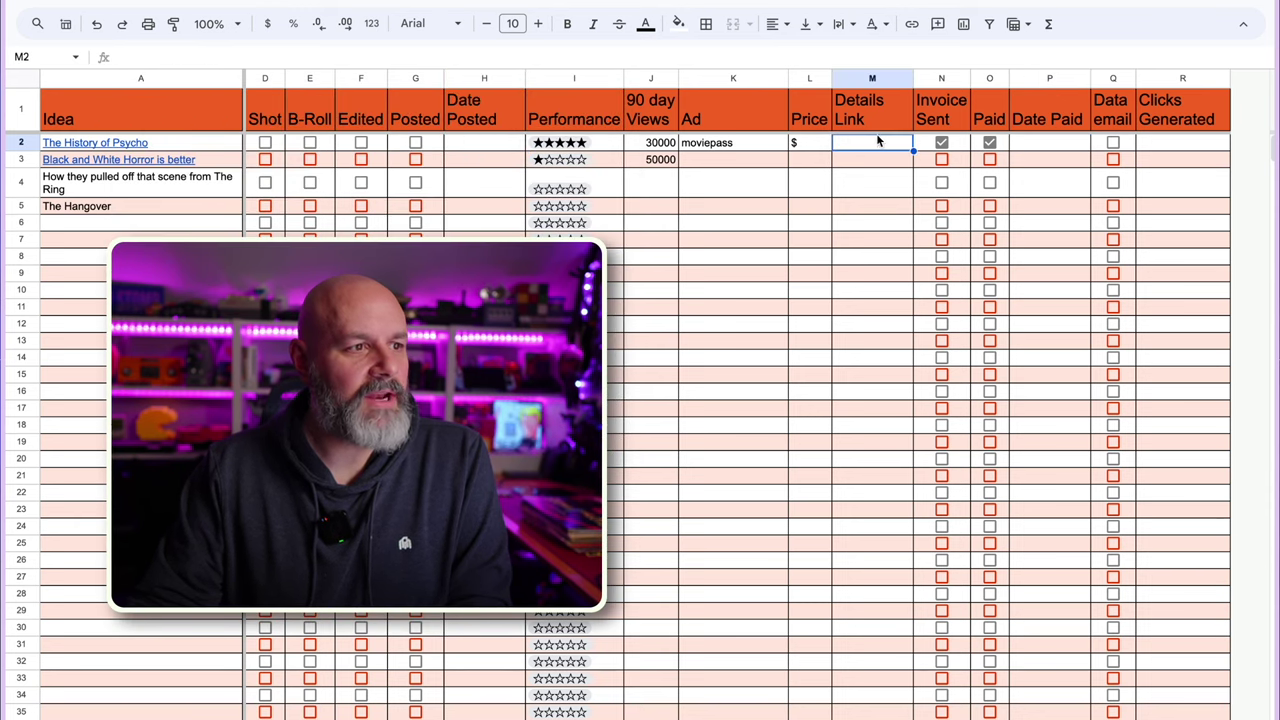
click(1047, 142)
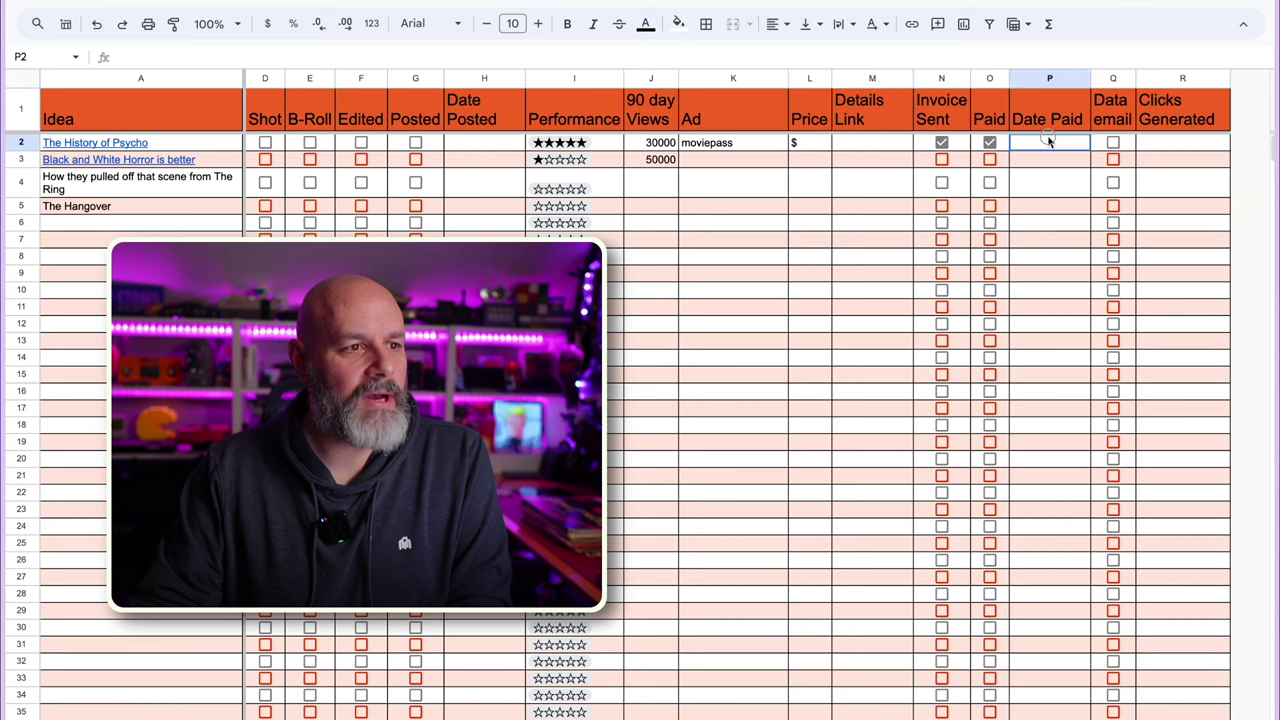
- Mark Data email as done for the moviepass ad in row 2 and select its Clicks Generated cell
click(1113, 143)
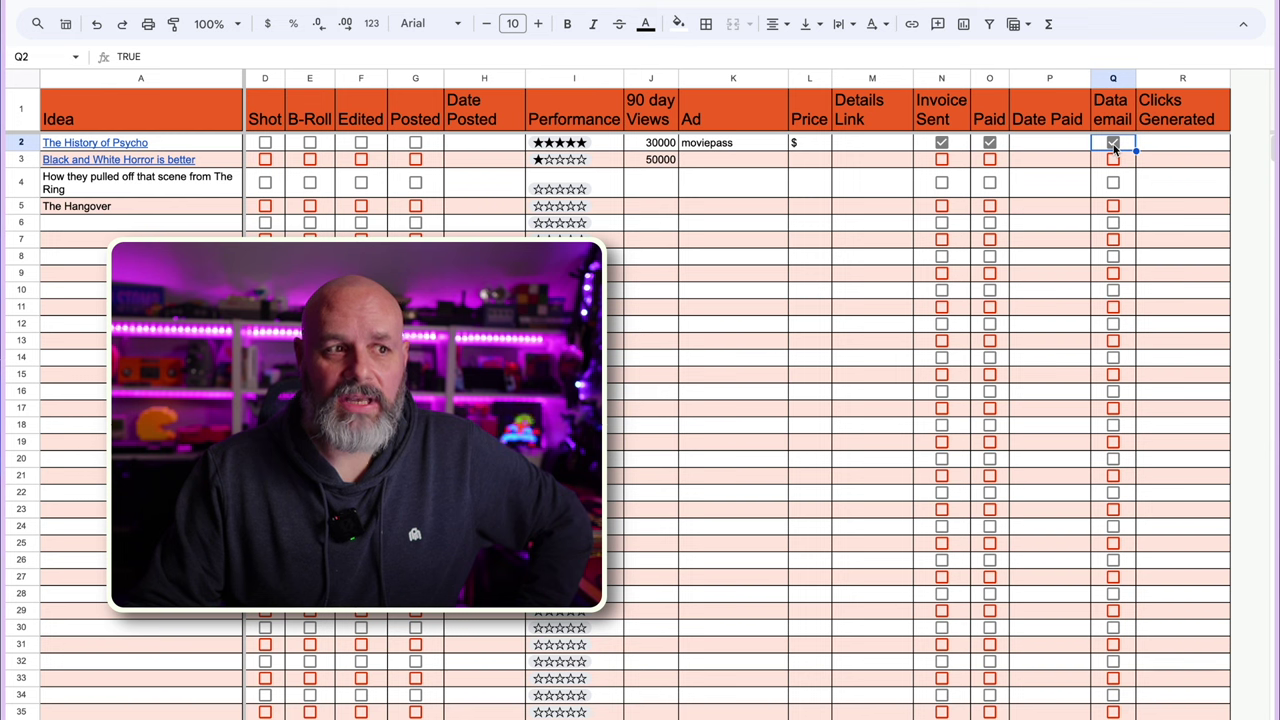
click(1170, 147)
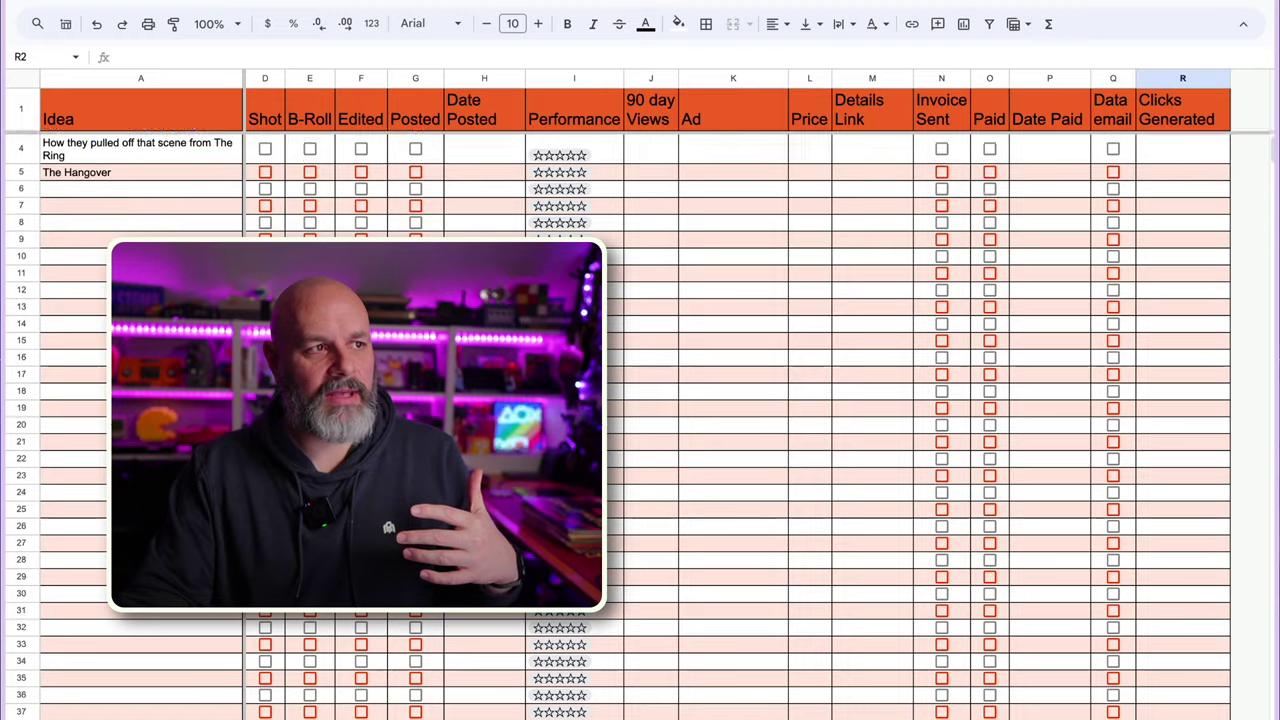
scroll(800, 400, down, 5)
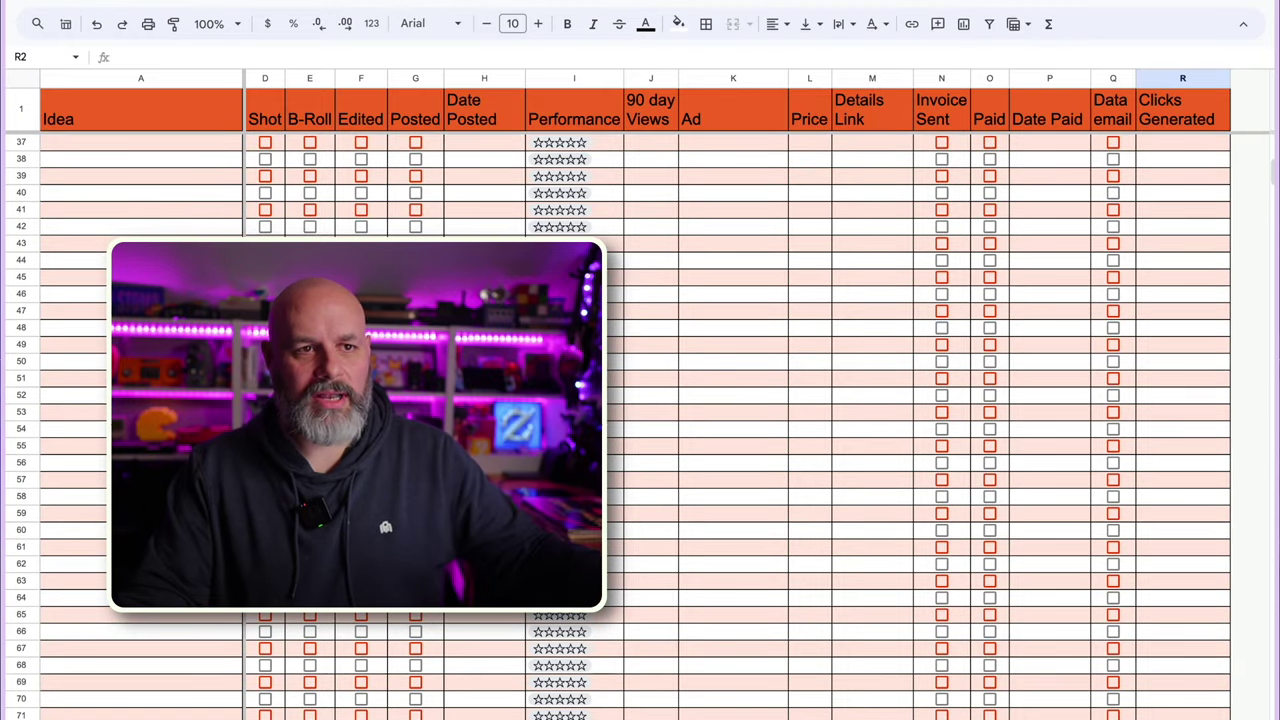
scroll(800, 400, up, 2)
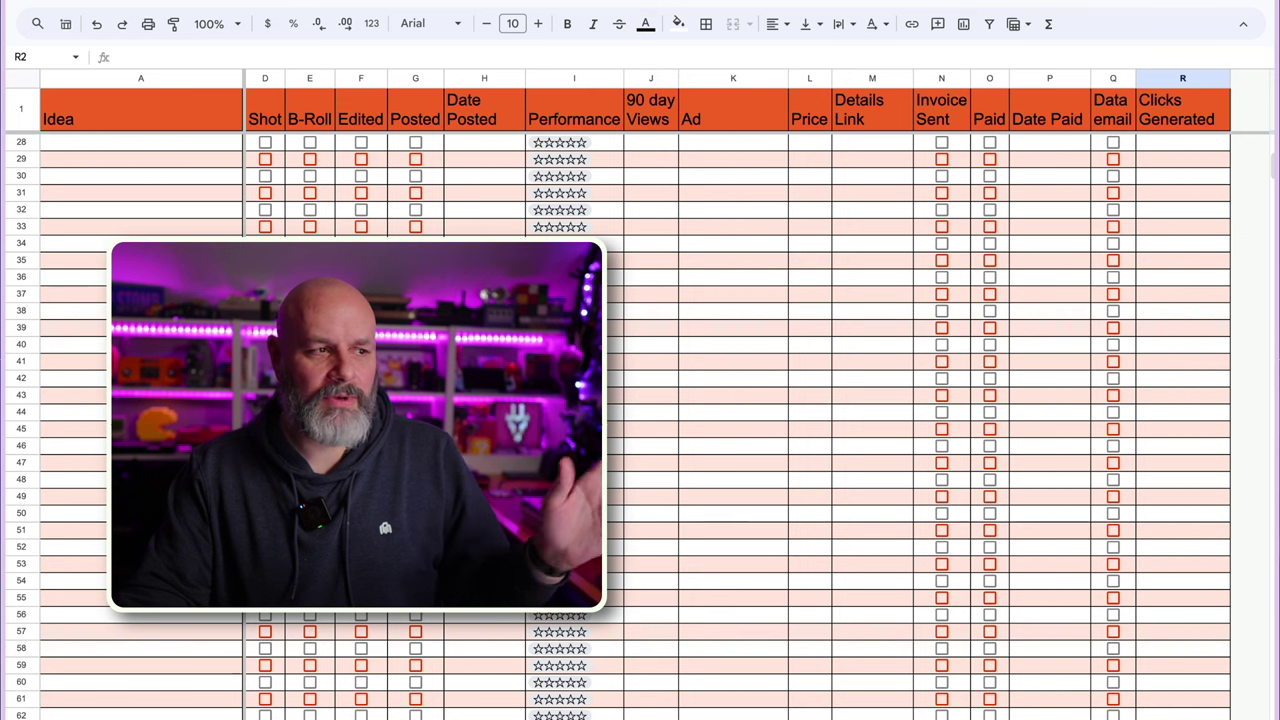